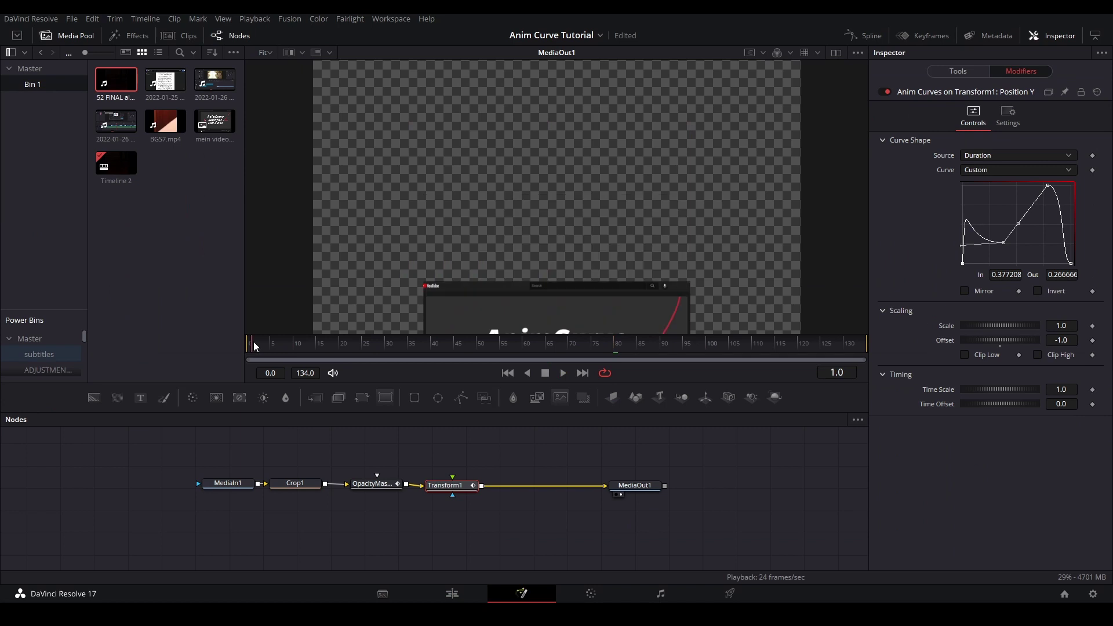
Preview the comp, then drag a tangent handle to give the Position Y custom curve two humps
key(space)
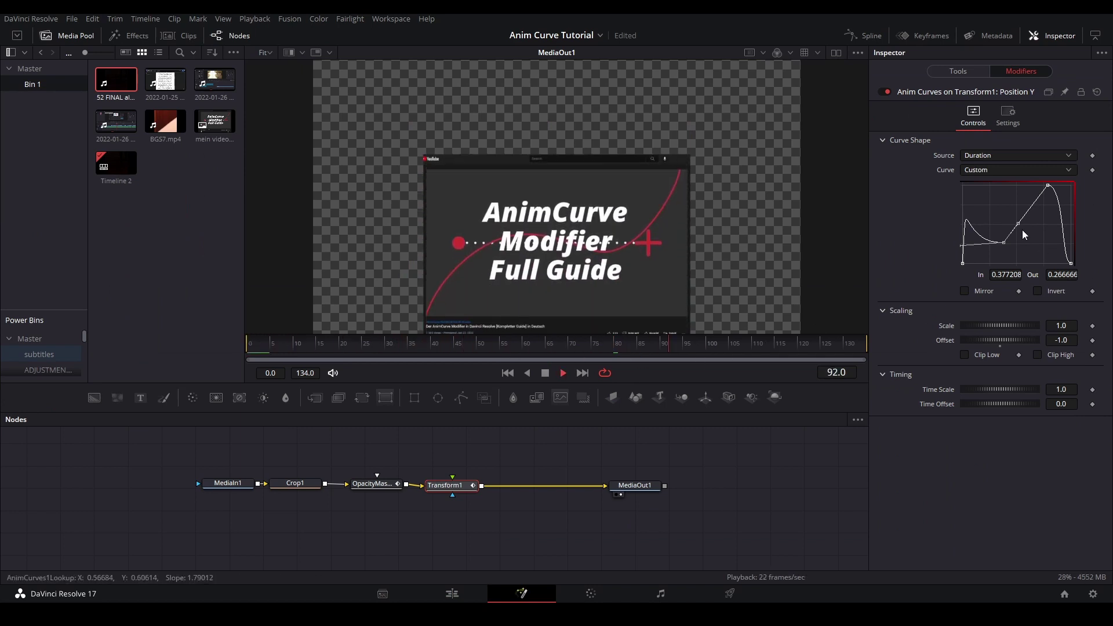
key(space)
drag(1021, 224, 1032, 253)
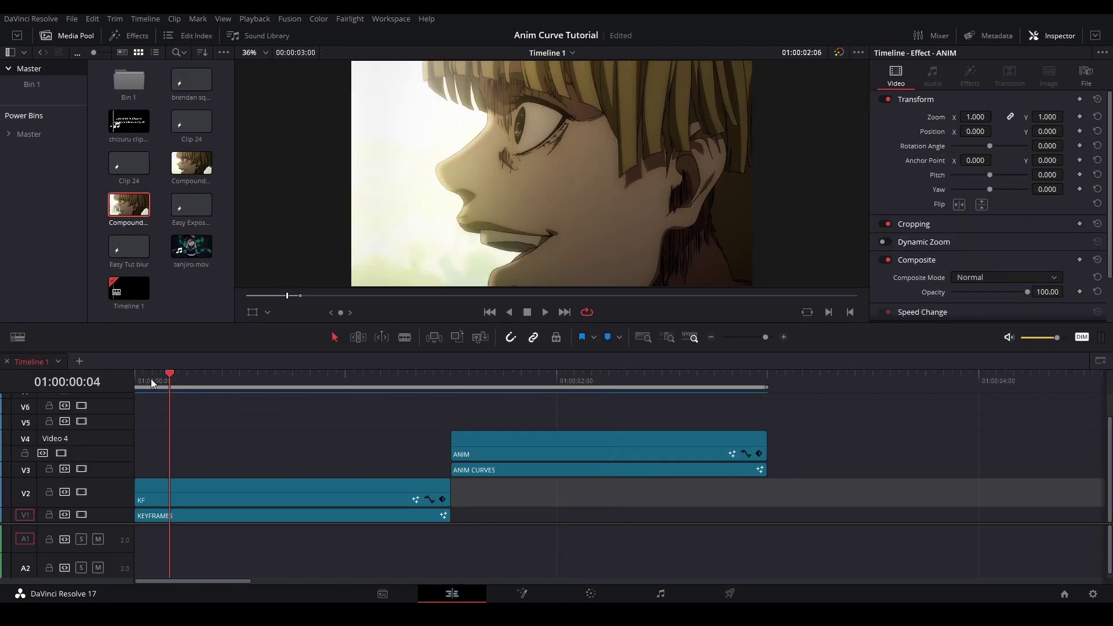
Lengthen the KF clip and extend the ANIM clip's end further right
key(space)
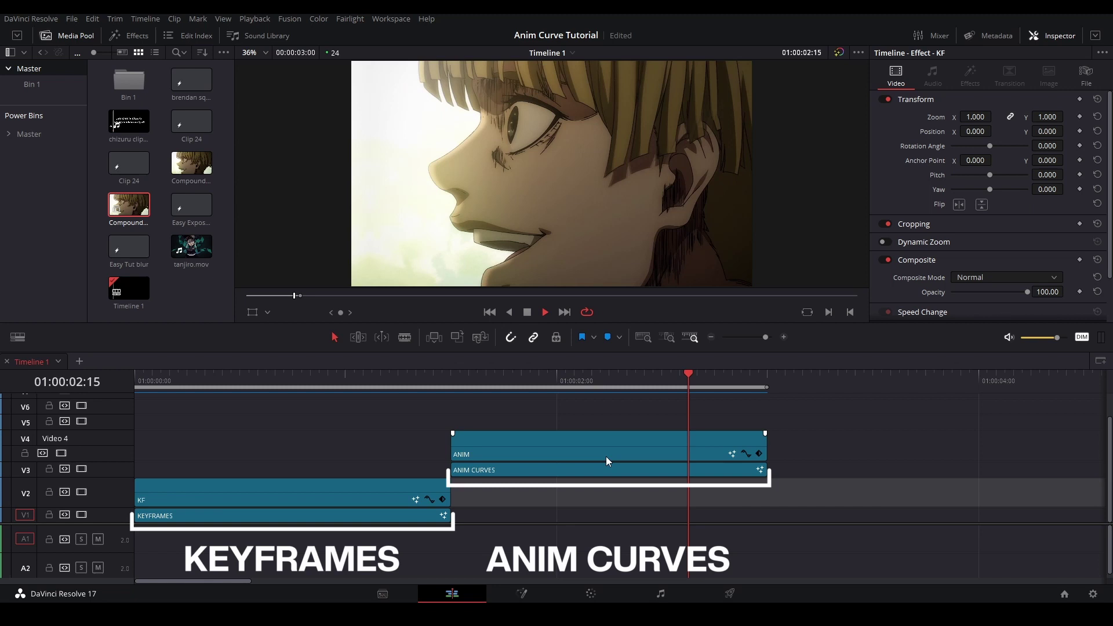
click(388, 378)
drag(444, 489, 670, 490)
drag(230, 385, 110, 378)
key(space)
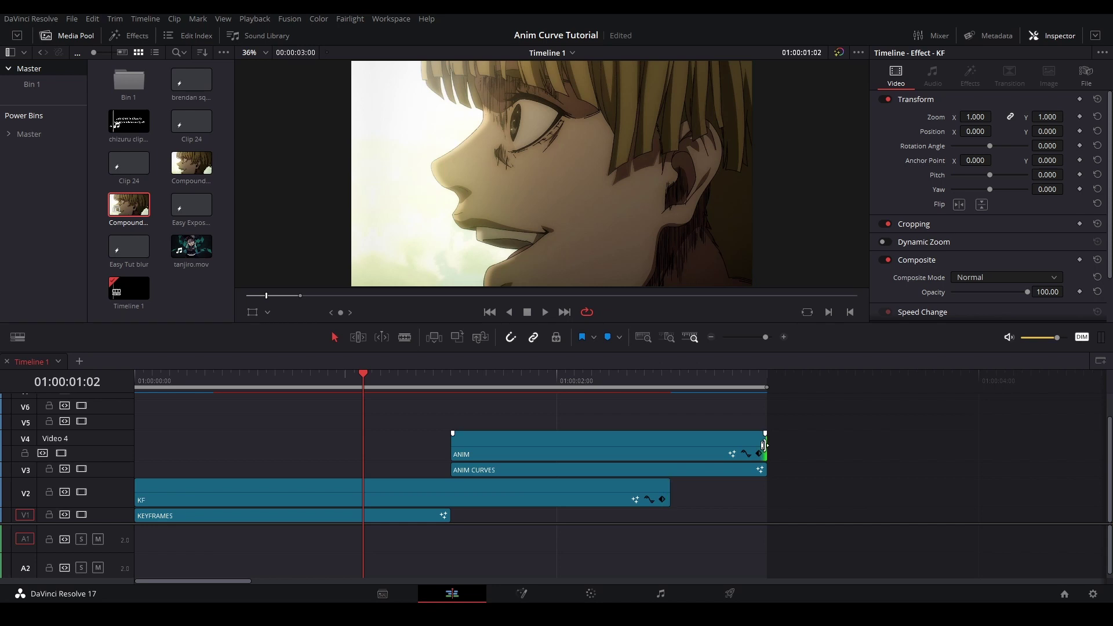
drag(763, 446, 1066, 445)
Preview the stretched ANIM clip, then move it down onto track V2
click(444, 380)
key(space)
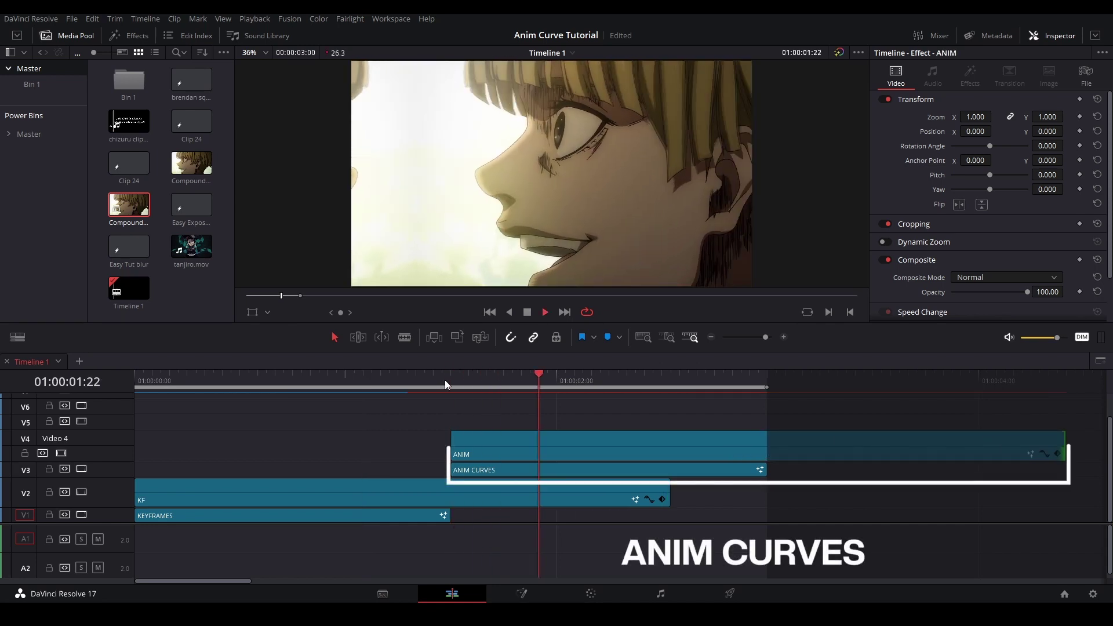
key(space)
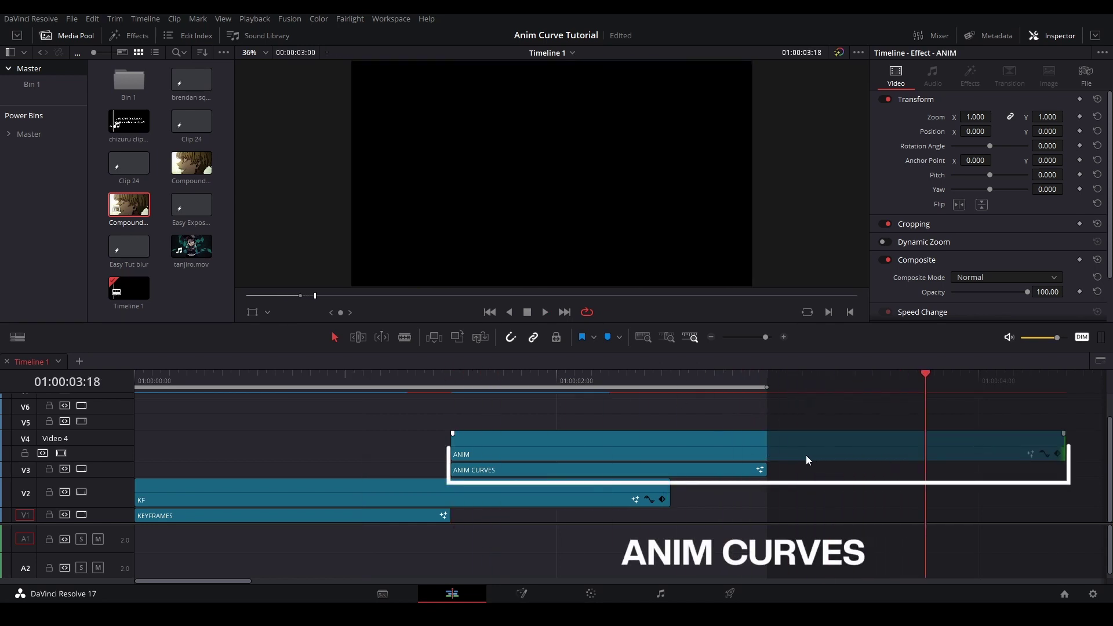
scroll(446, 410, down, 3)
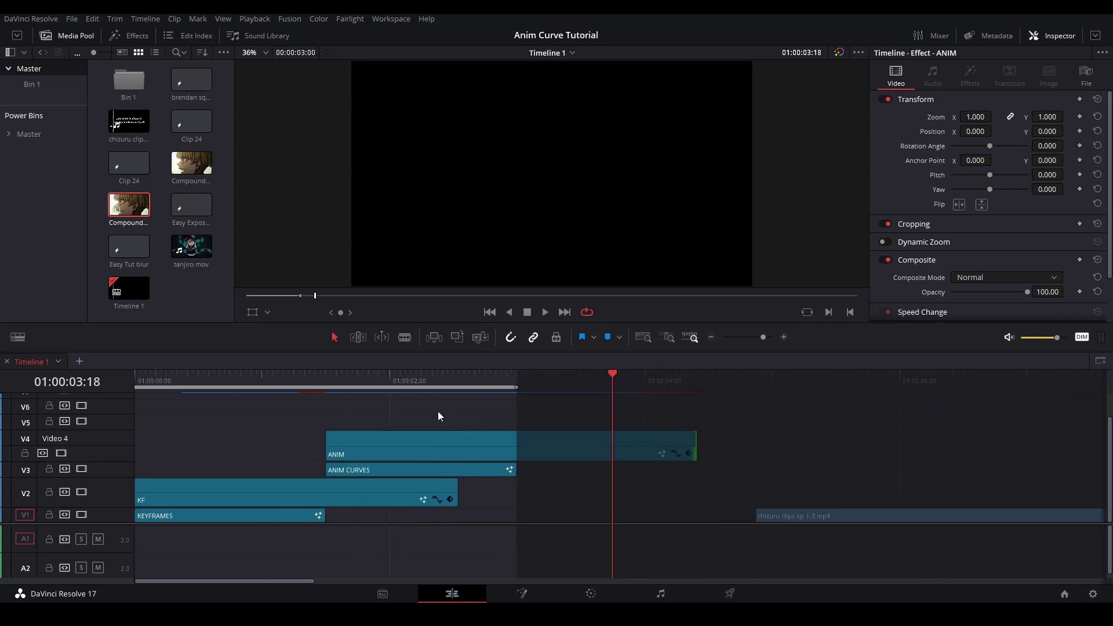
drag(366, 442, 664, 498)
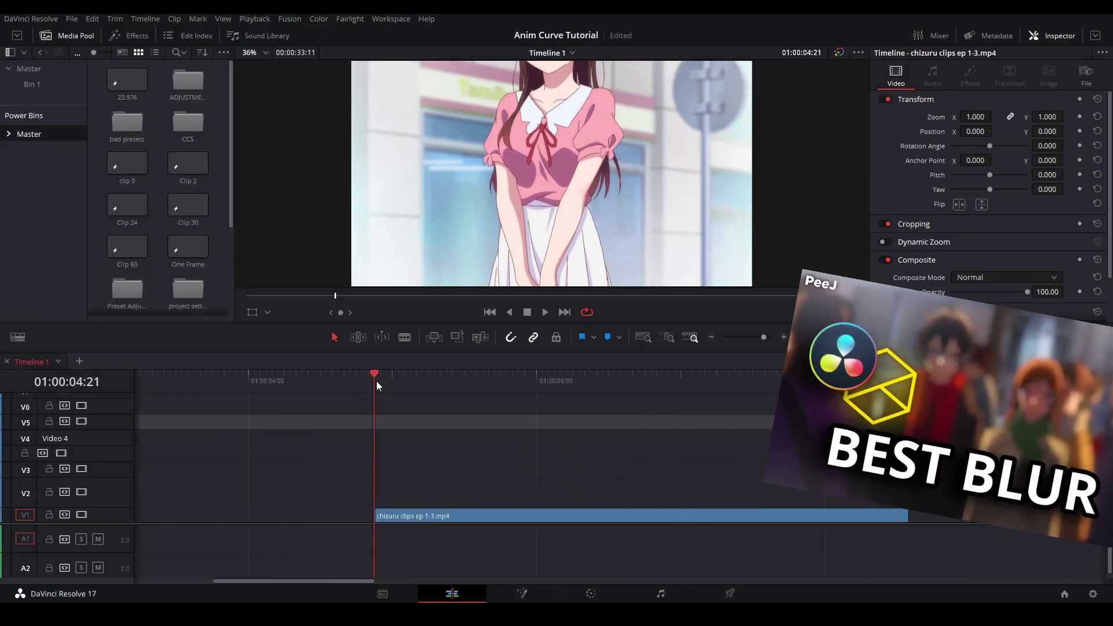
Drop Clip 24 from the Media Pool onto V2 and open its Fusion node graph
drag(127, 205, 318, 506)
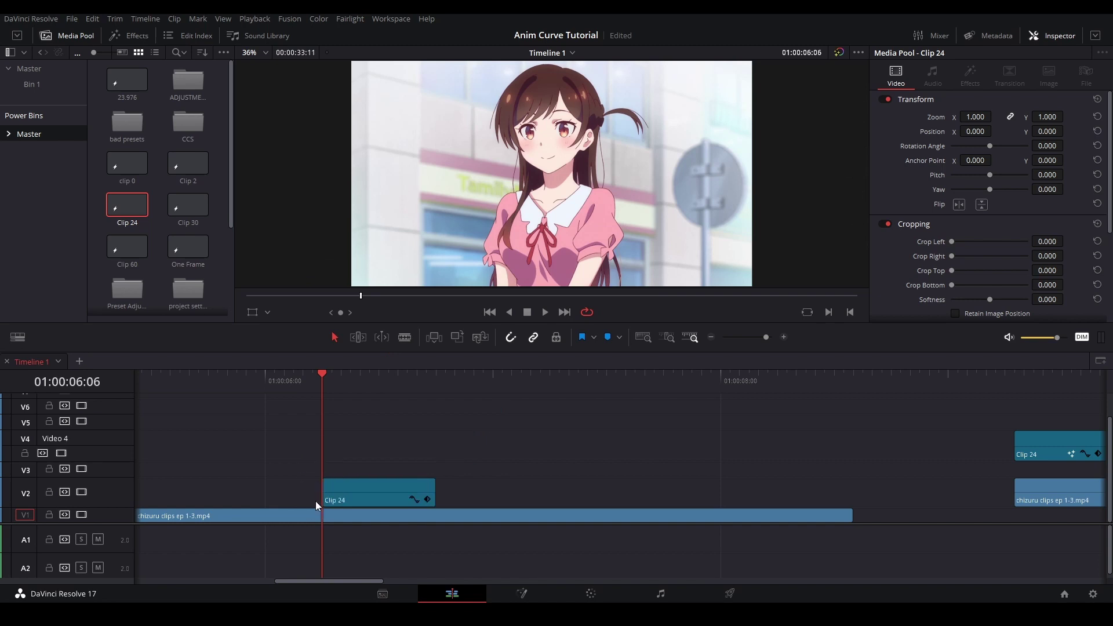
click(396, 480)
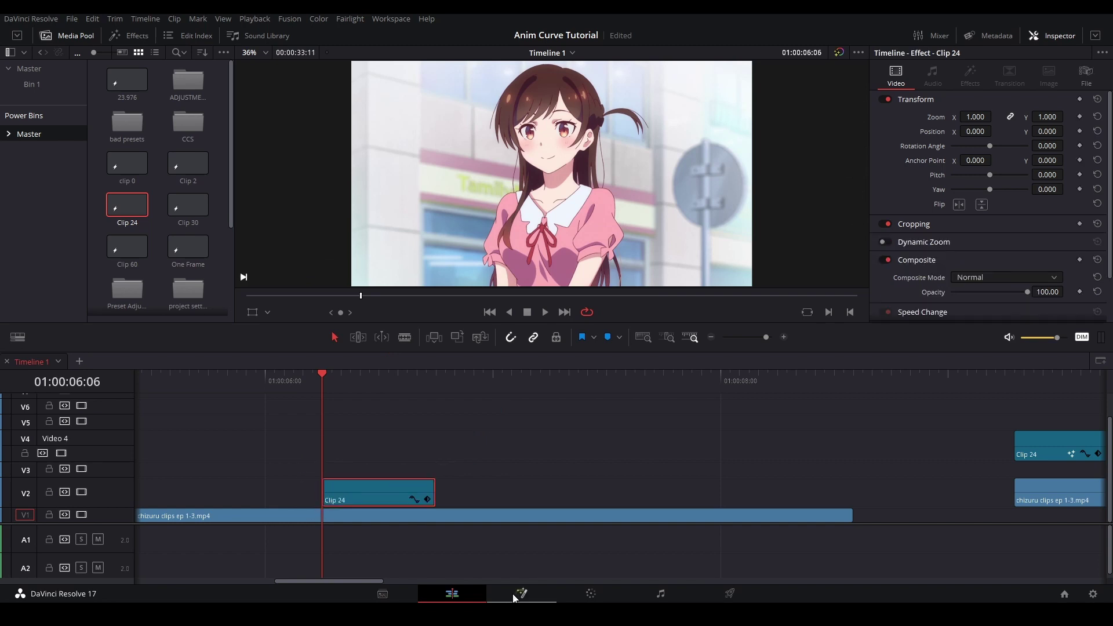
click(522, 593)
drag(233, 497, 363, 505)
Add a Blur node and insert it on the link between MediaIn1 and MediaOut1
click(281, 536)
key(shift+space)
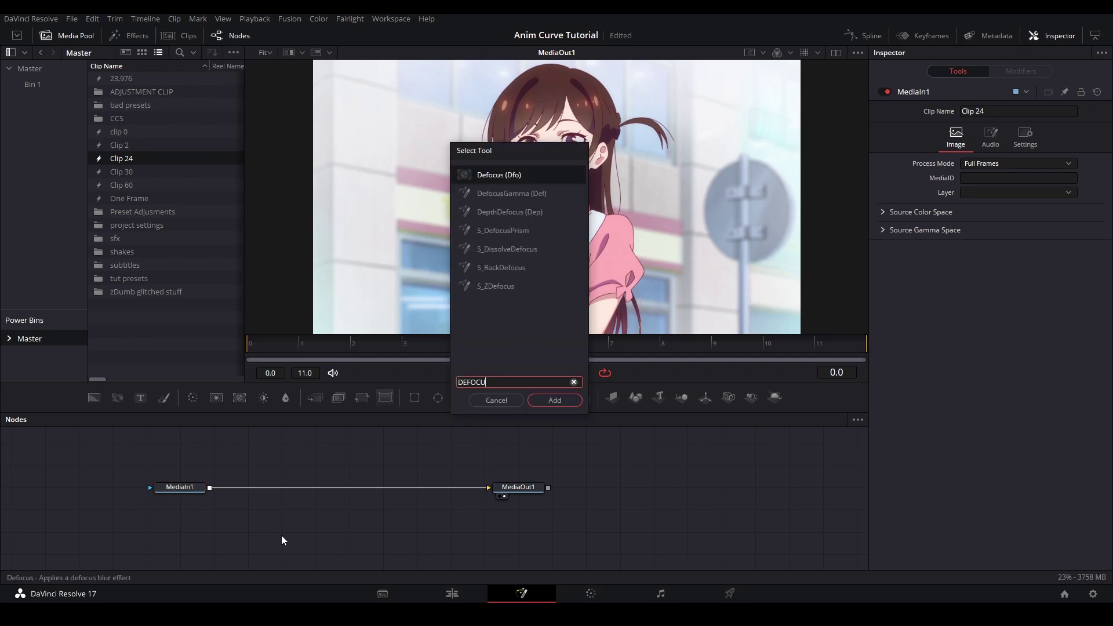
text(tran)
key(Escape)
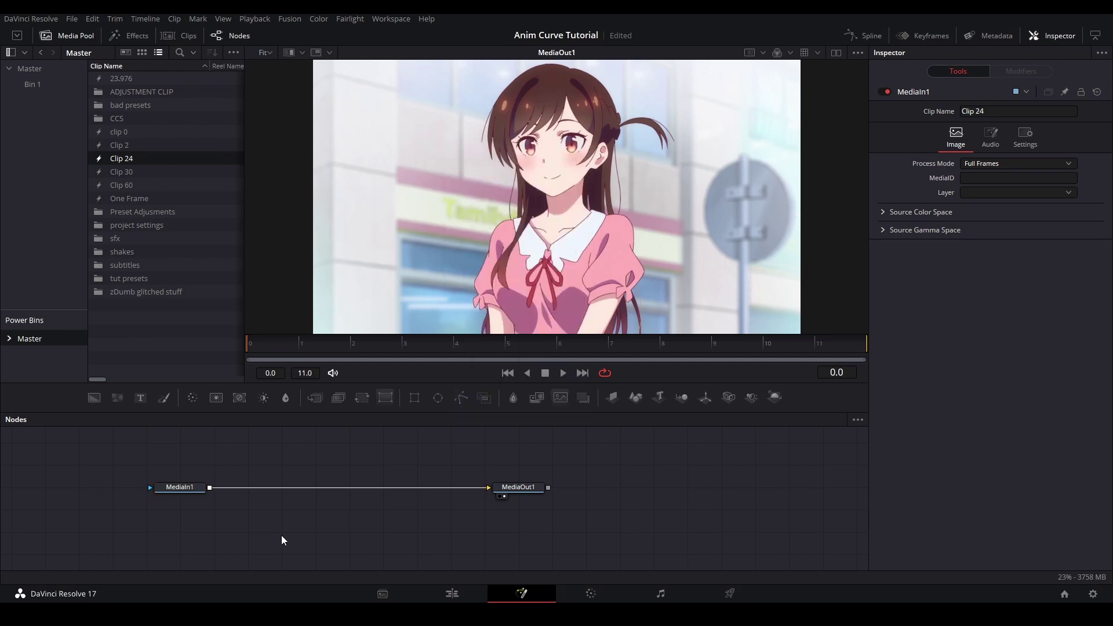
key(shift+space)
text(BLUR)
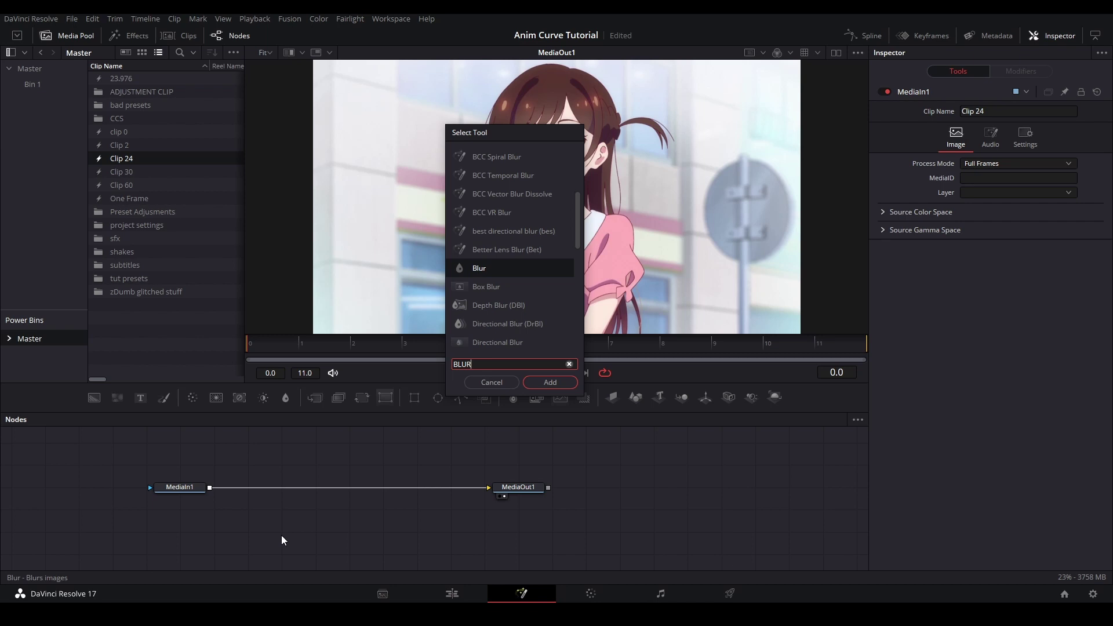
key(Return)
drag(280, 535, 336, 488)
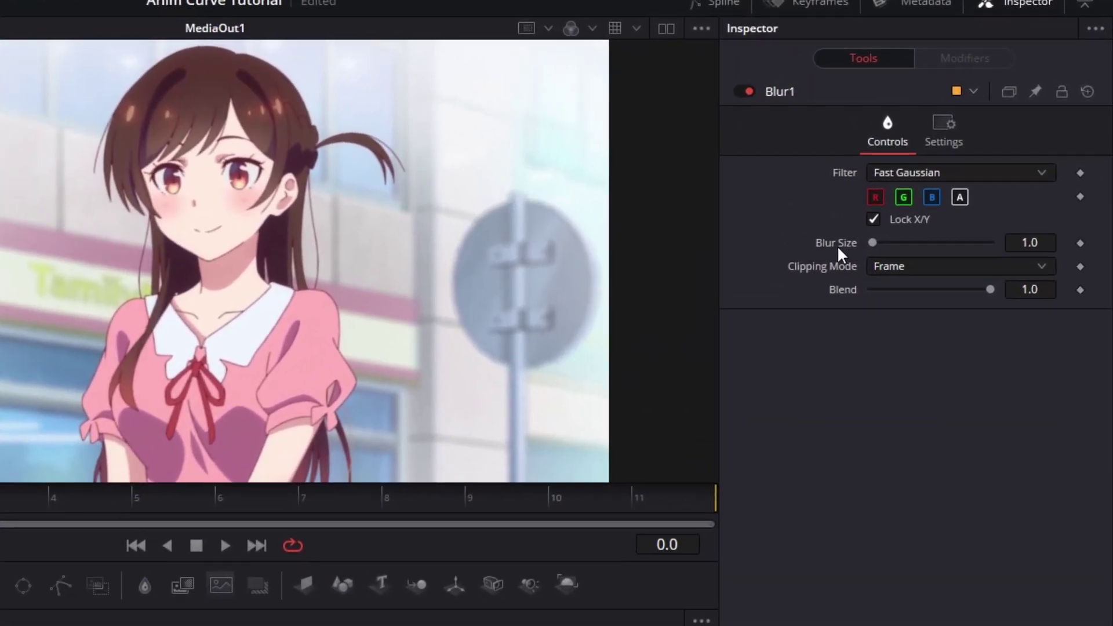
Attach an Anim Curves modifier to Blur1's Blur Size parameter
right_click(883, 221)
mouse_move(853, 335)
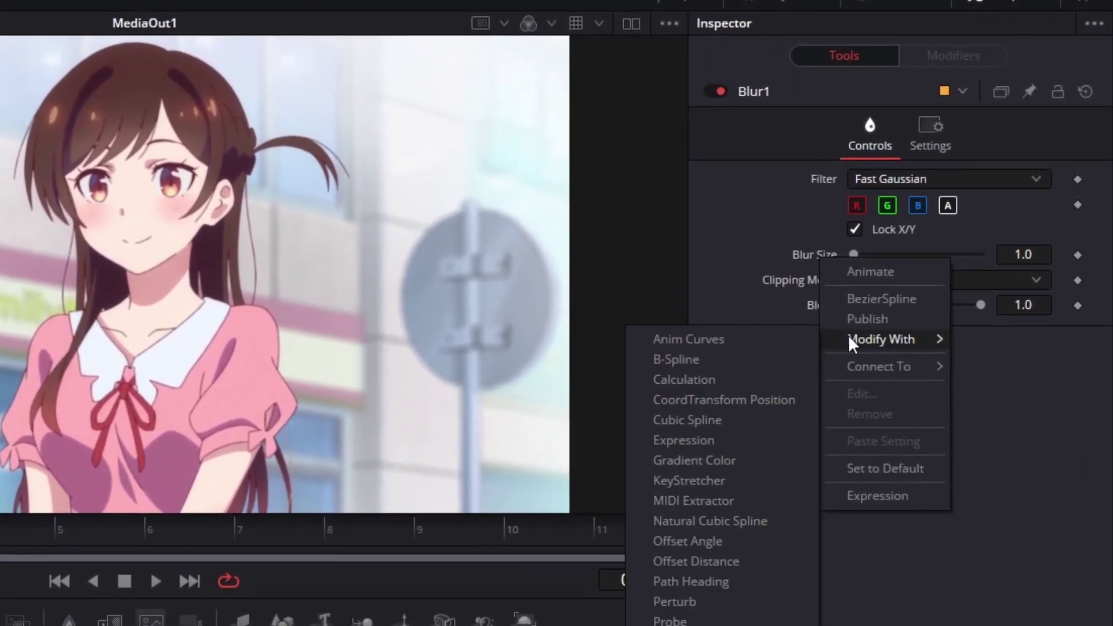
click(684, 261)
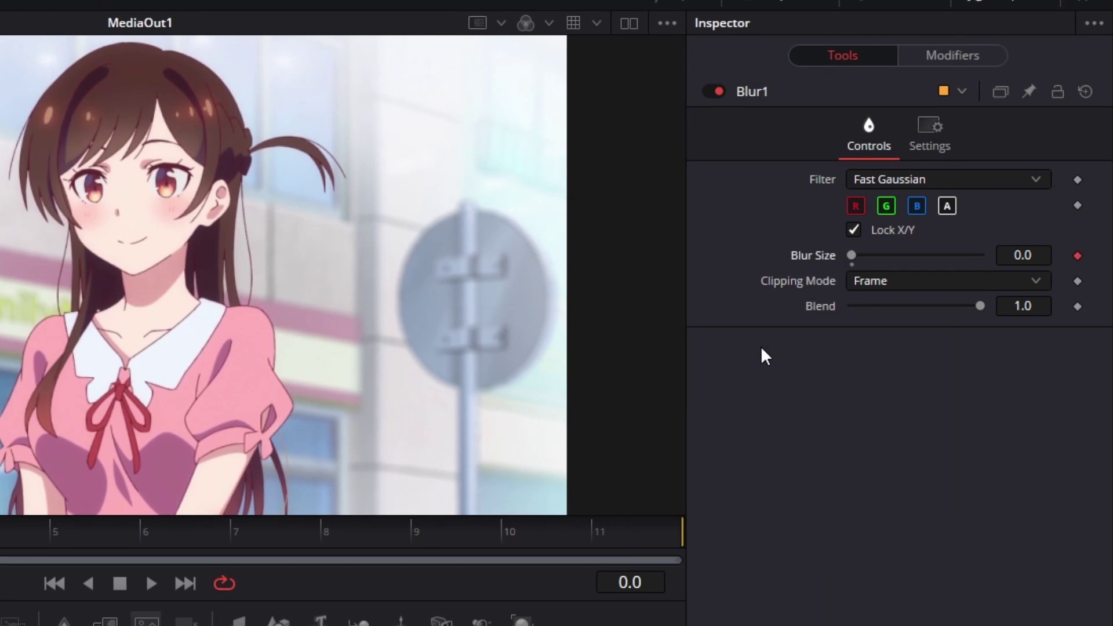
Try Duration and then Transition as the Anim Curves source, previewing each
click(950, 58)
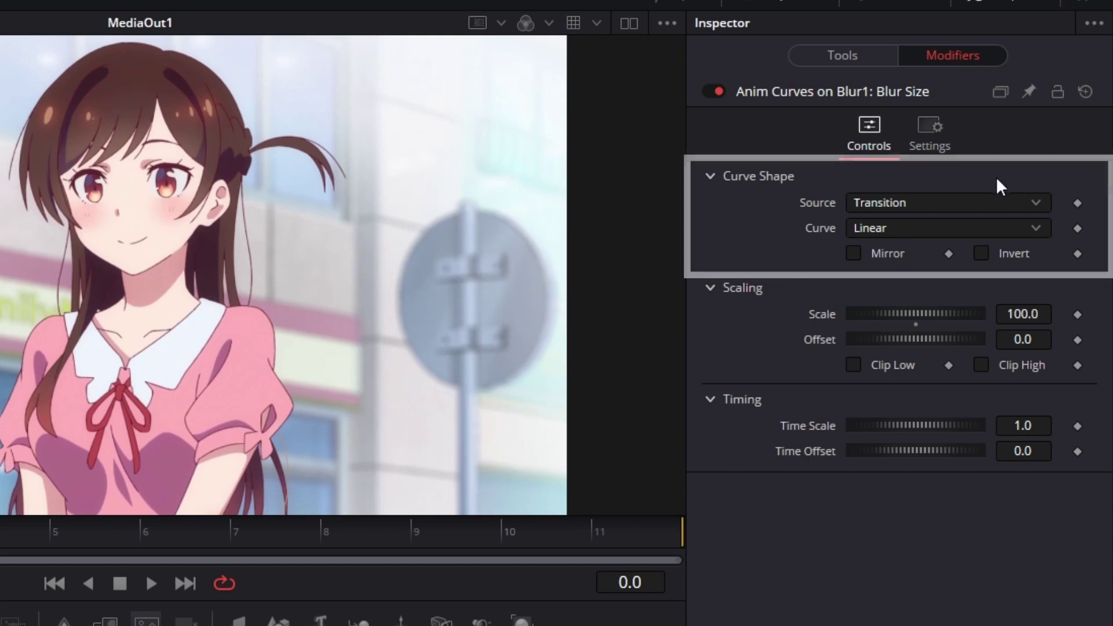
click(975, 202)
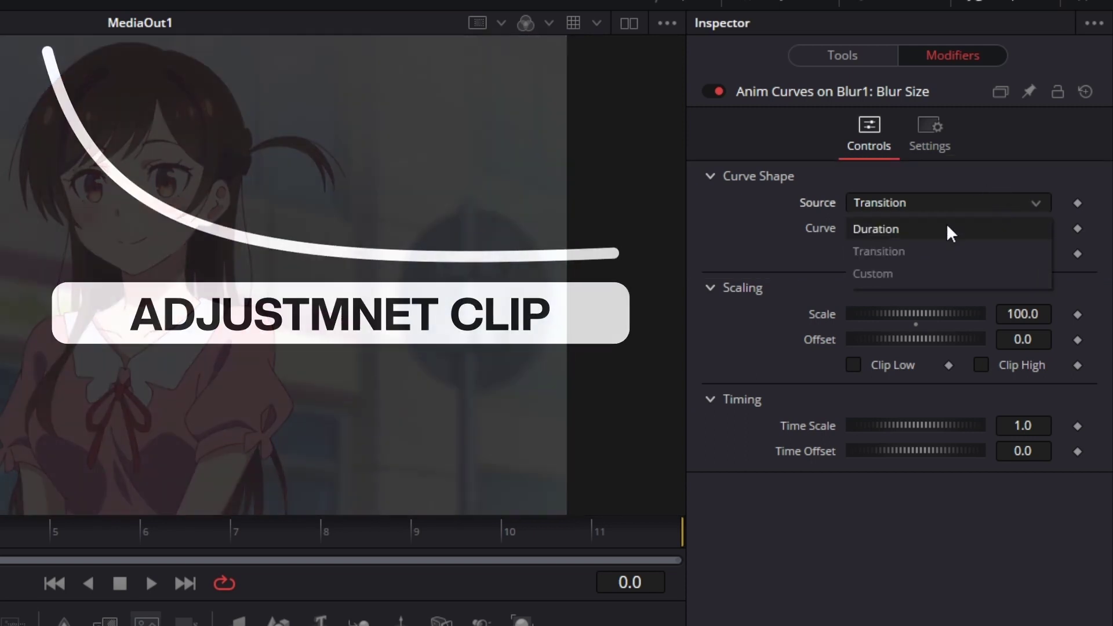
click(947, 226)
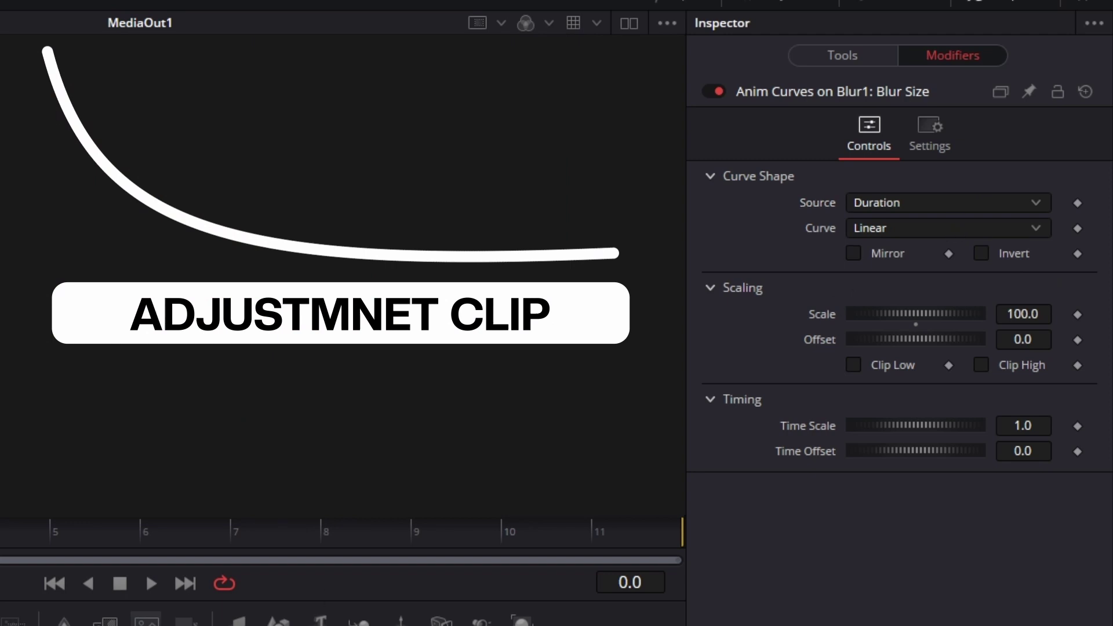
key(space)
key(space)
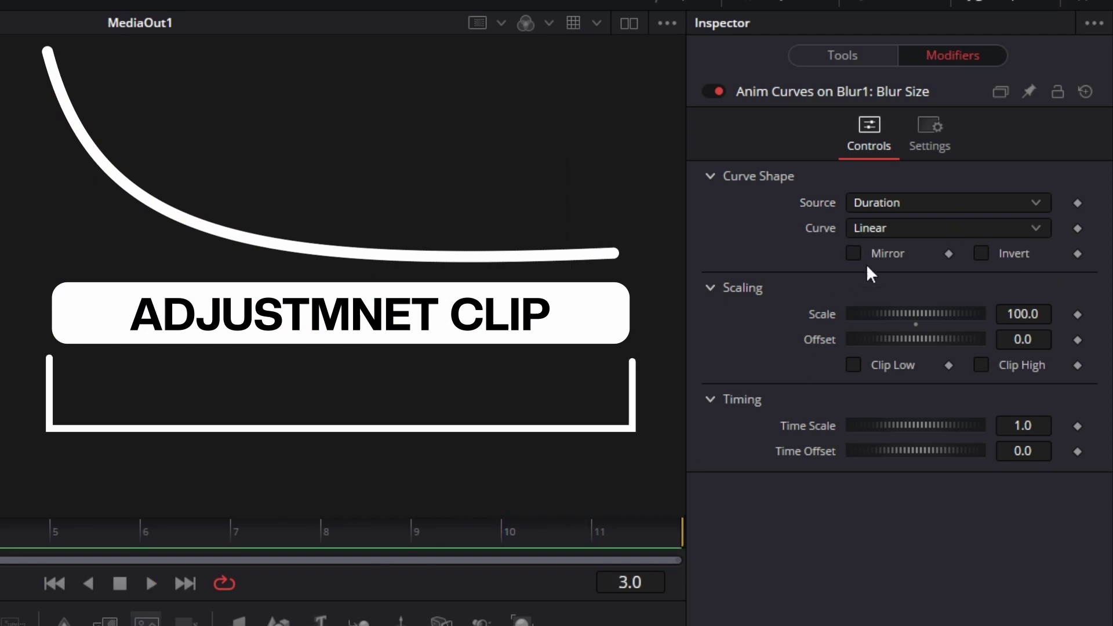
click(892, 204)
click(886, 250)
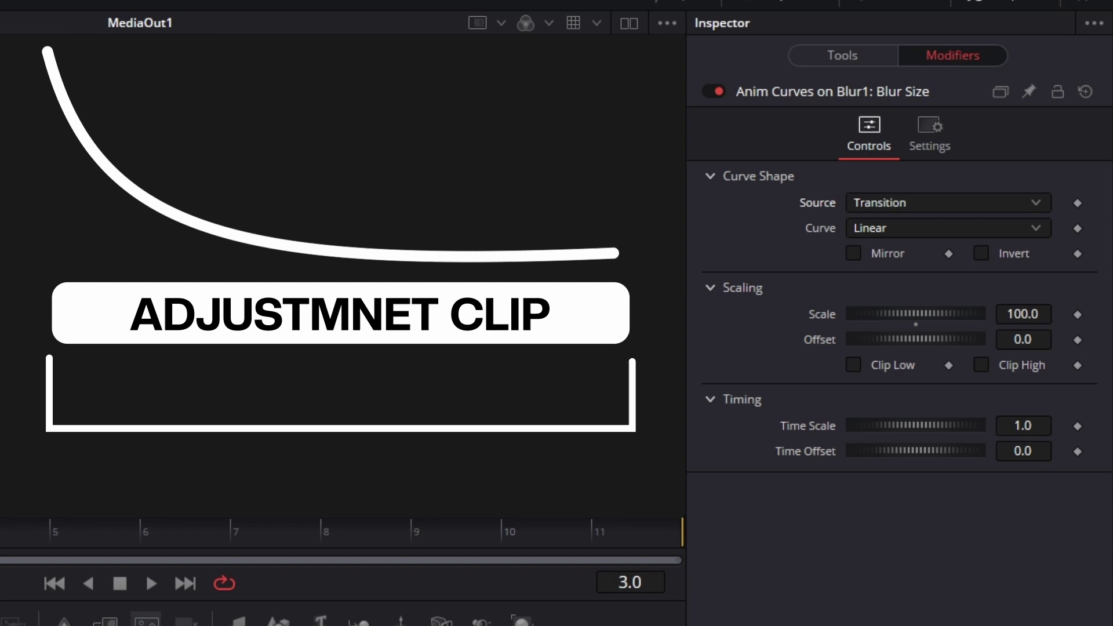
key(space)
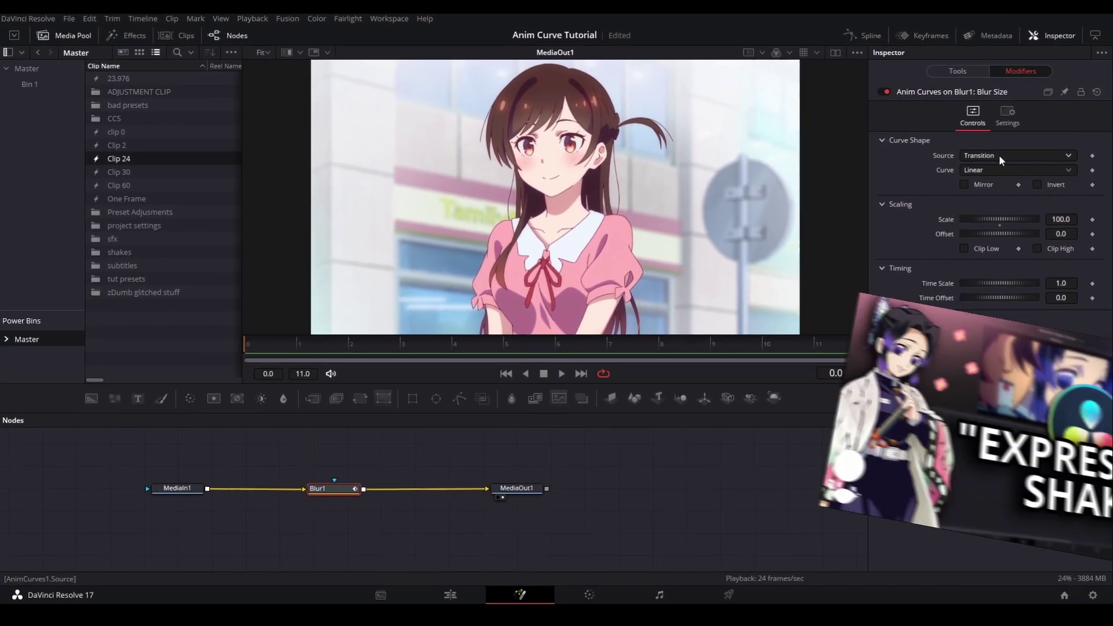
Try Custom source with Input keyframed to 1.0 at the last frame, then settle on Duration
click(999, 154)
click(989, 201)
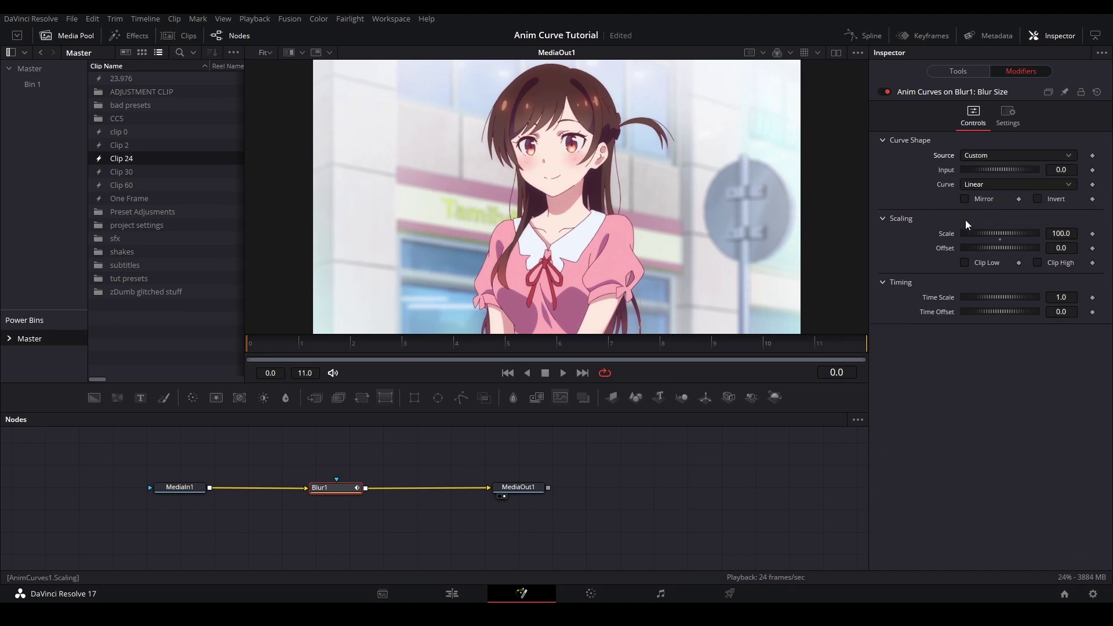
click(1093, 170)
key(End)
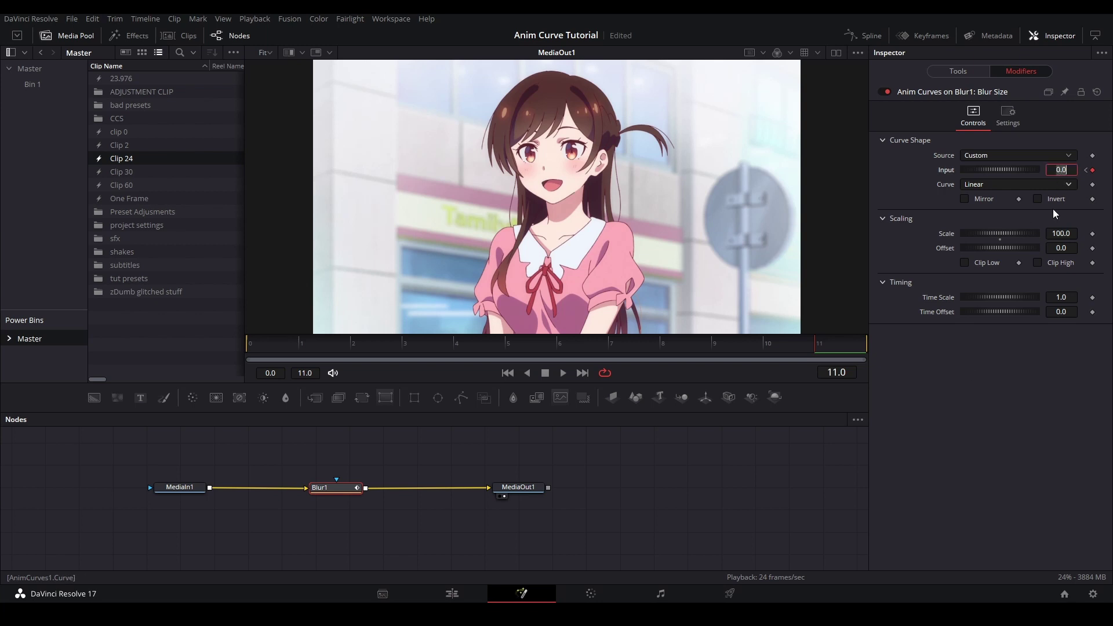
text(1)
key(Return)
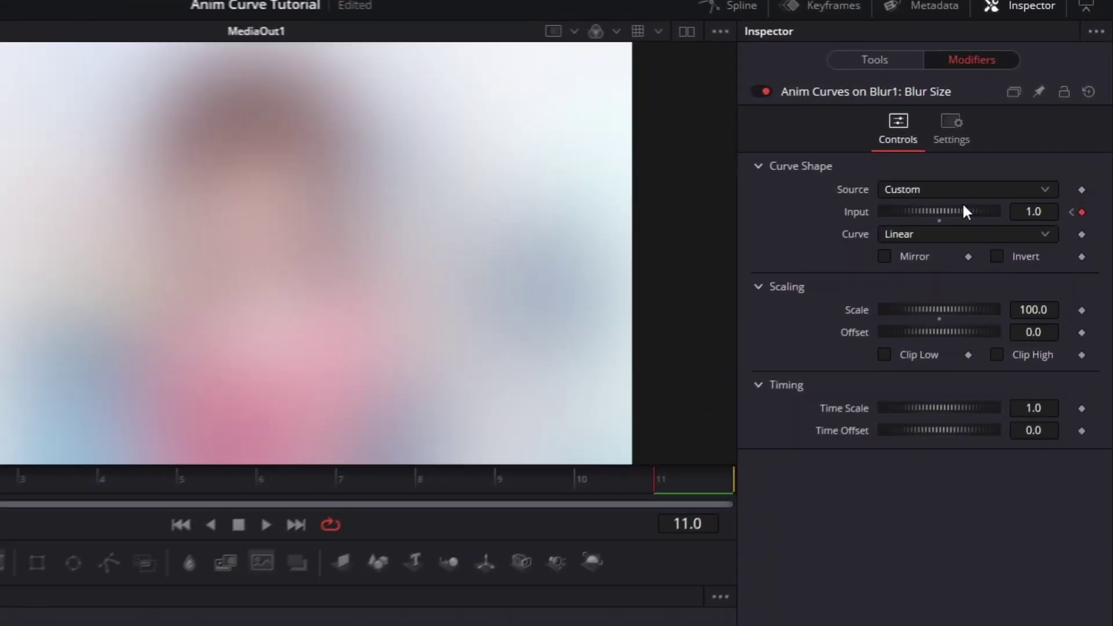
click(961, 192)
click(896, 213)
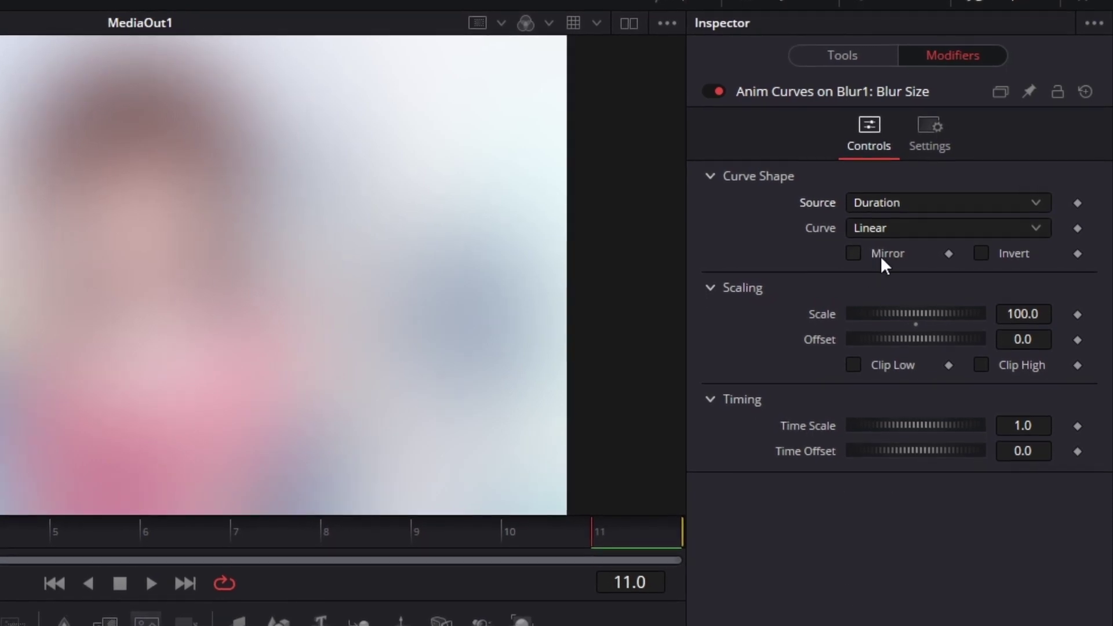
Set the curve to Easing with Elastic out, preview it, then switch the curve to Custom
click(890, 227)
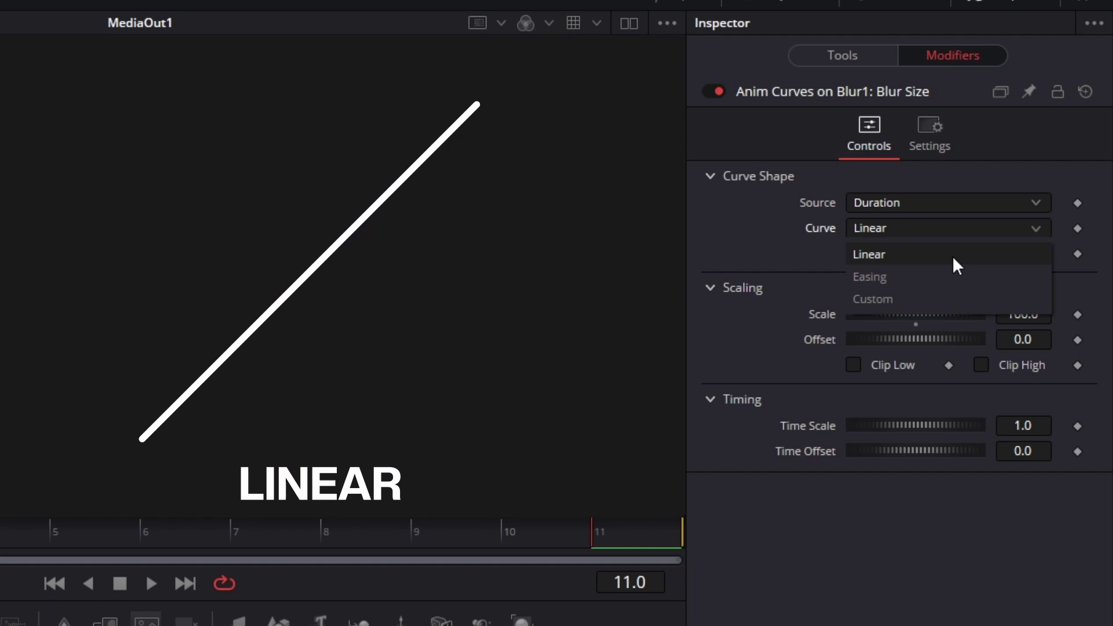
click(945, 277)
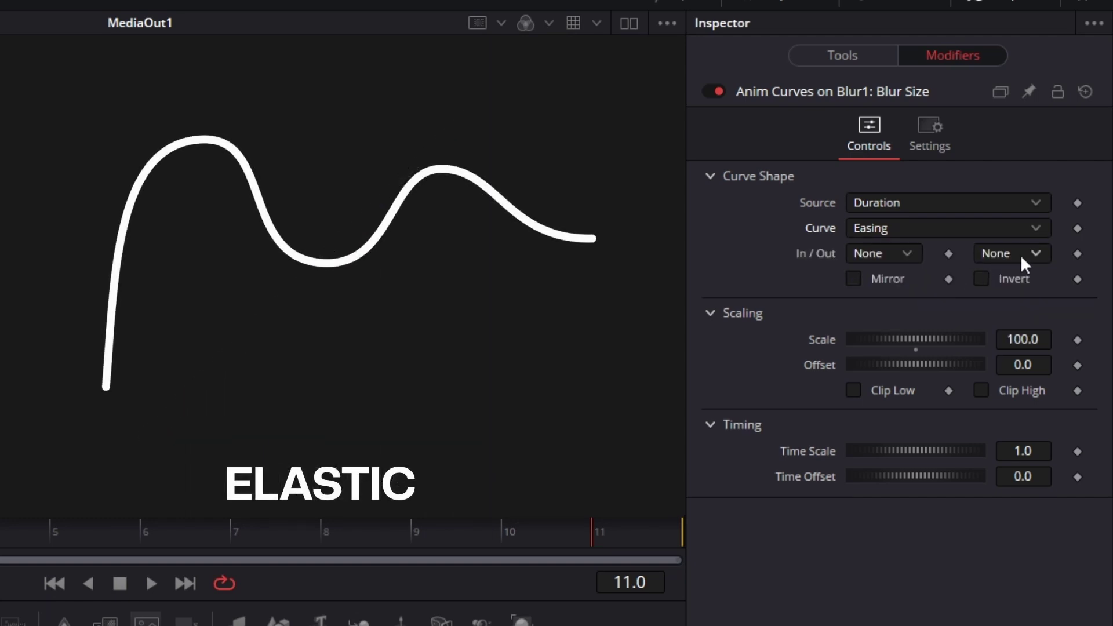
click(1021, 256)
click(1003, 480)
key(space)
key(space)
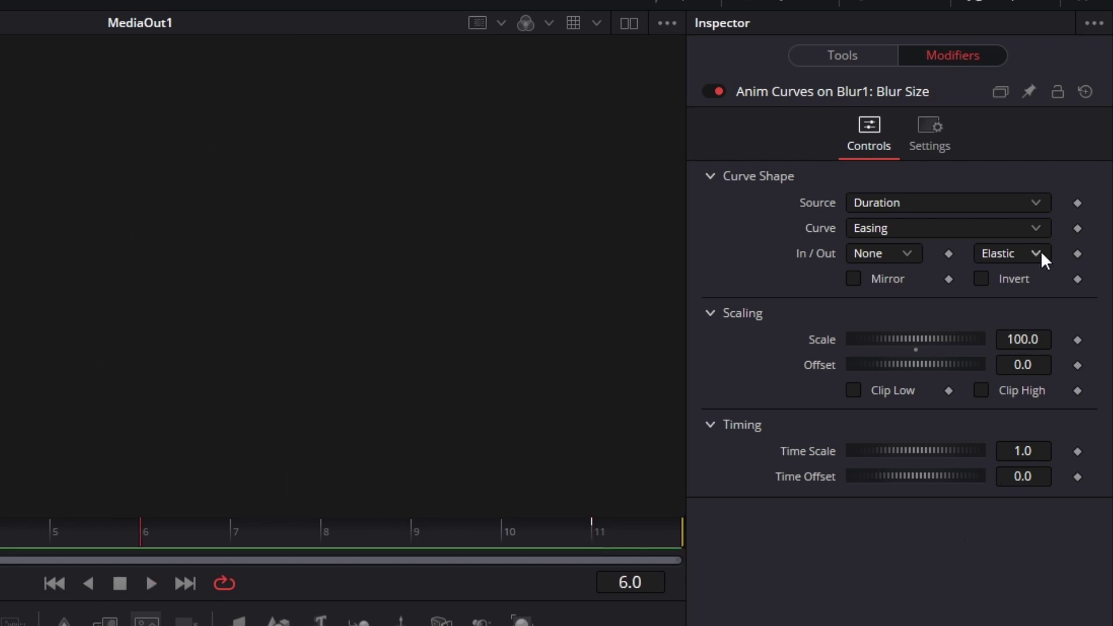
click(1042, 252)
click(990, 226)
click(937, 290)
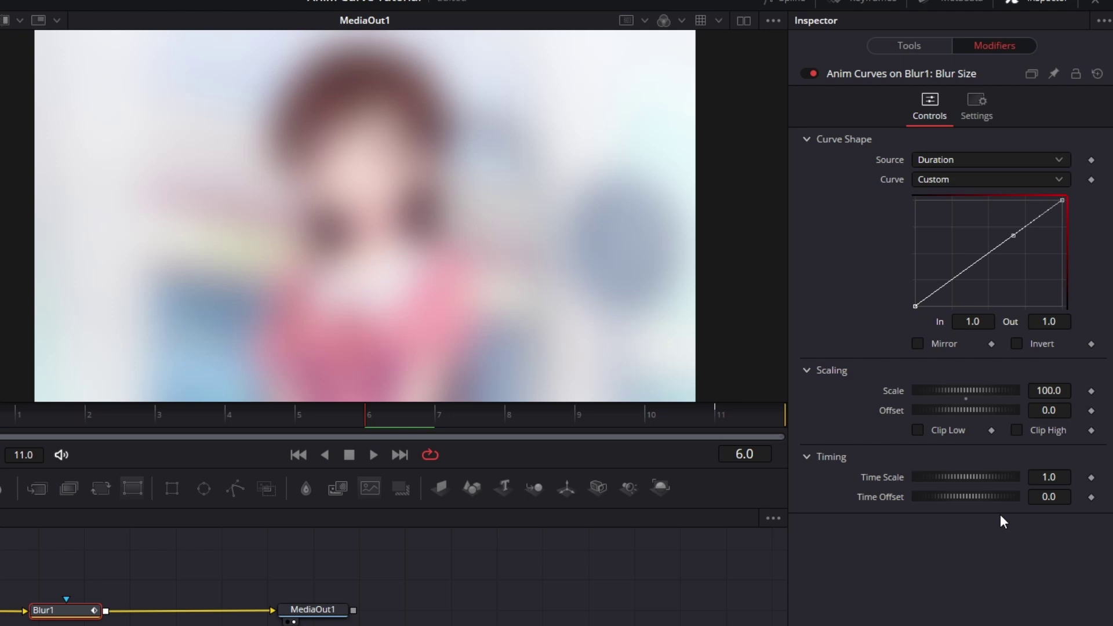
Set the anim curve's Scale to 2.0 and Offset to 1.0, checking Blur Size at the last frame
key(ctrl+Left)
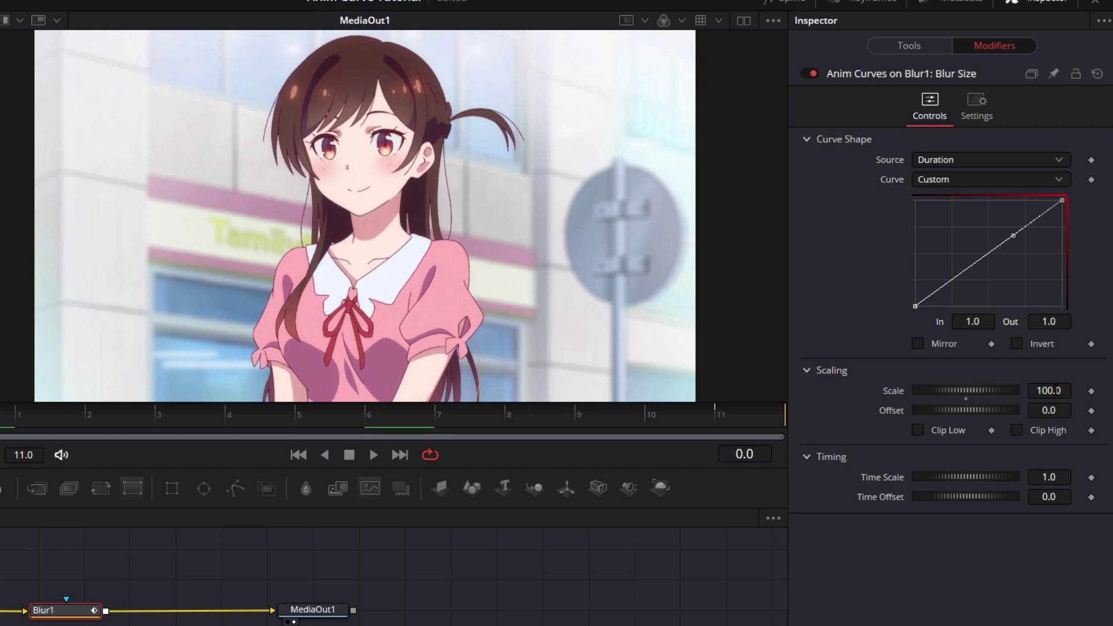
click(1051, 390)
text(2)
key(Return)
click(724, 415)
click(931, 44)
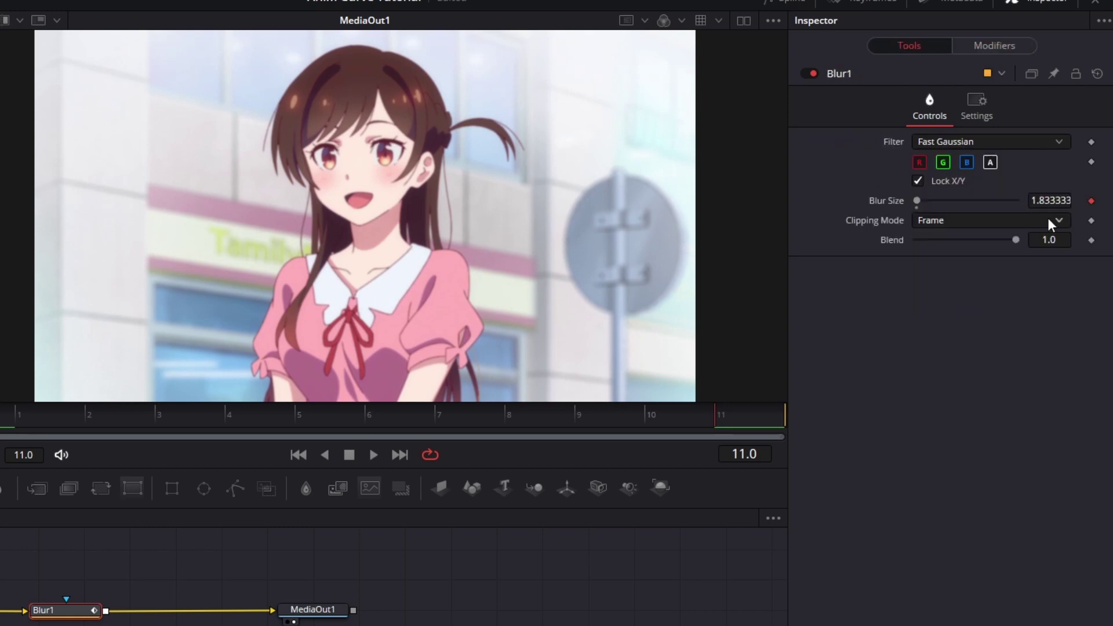
click(994, 45)
click(1049, 410)
text(1)
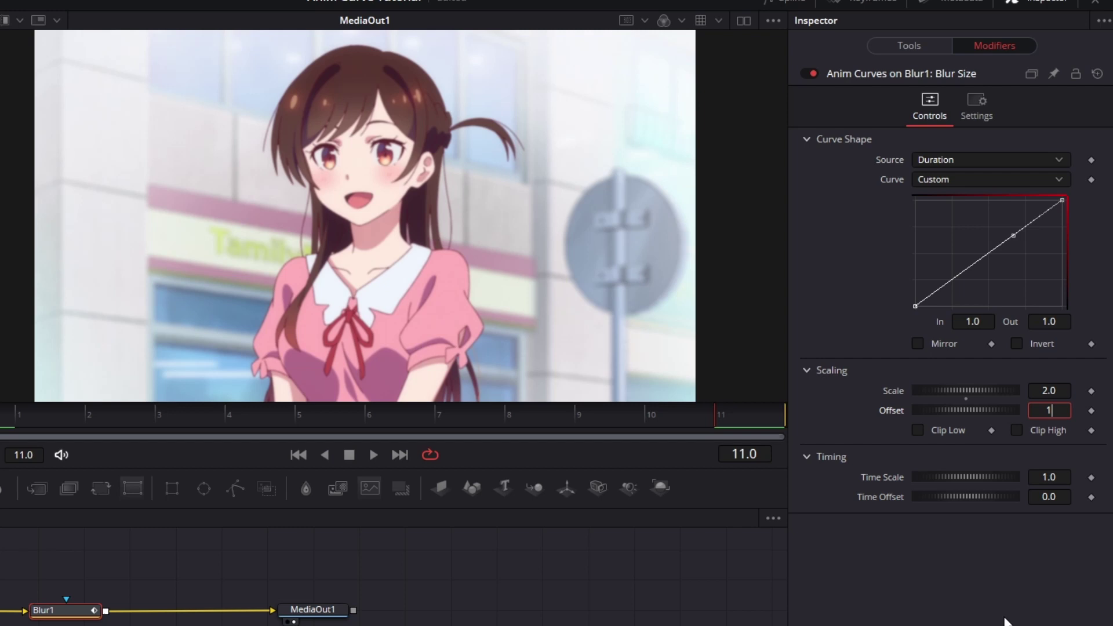
key(Return)
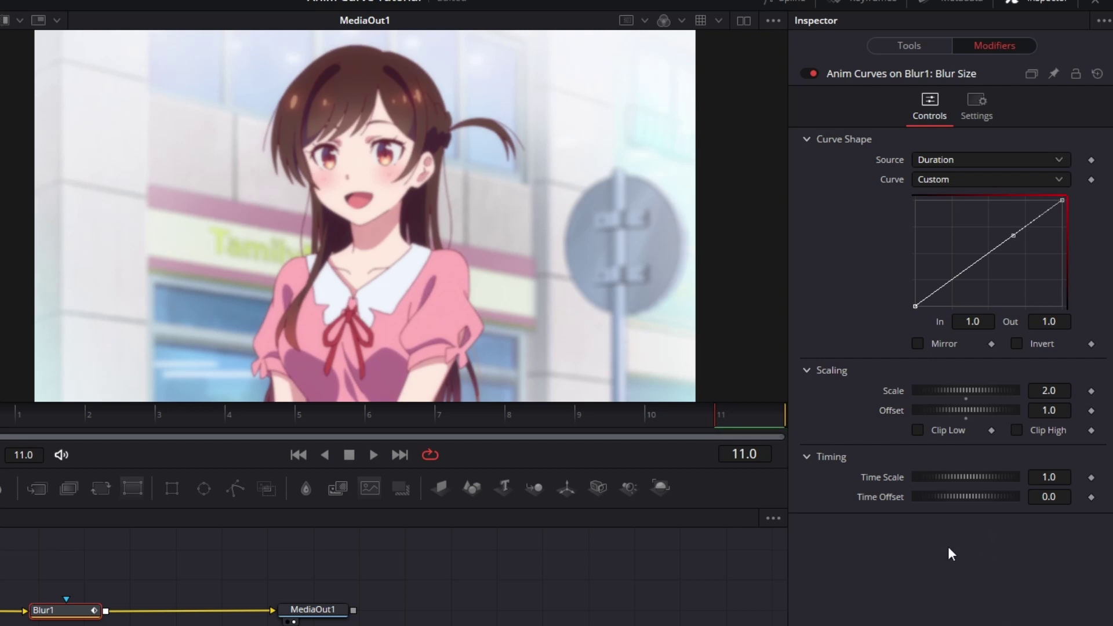
Check the updated Blur Size, then bend the custom curve into a steep ease-out
click(928, 50)
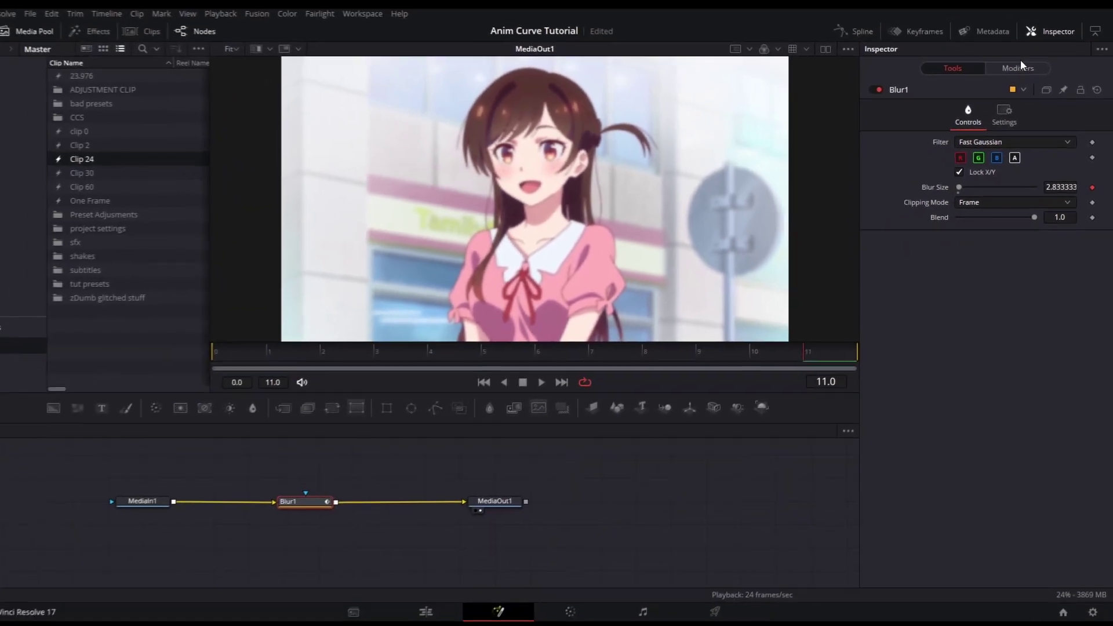
click(996, 46)
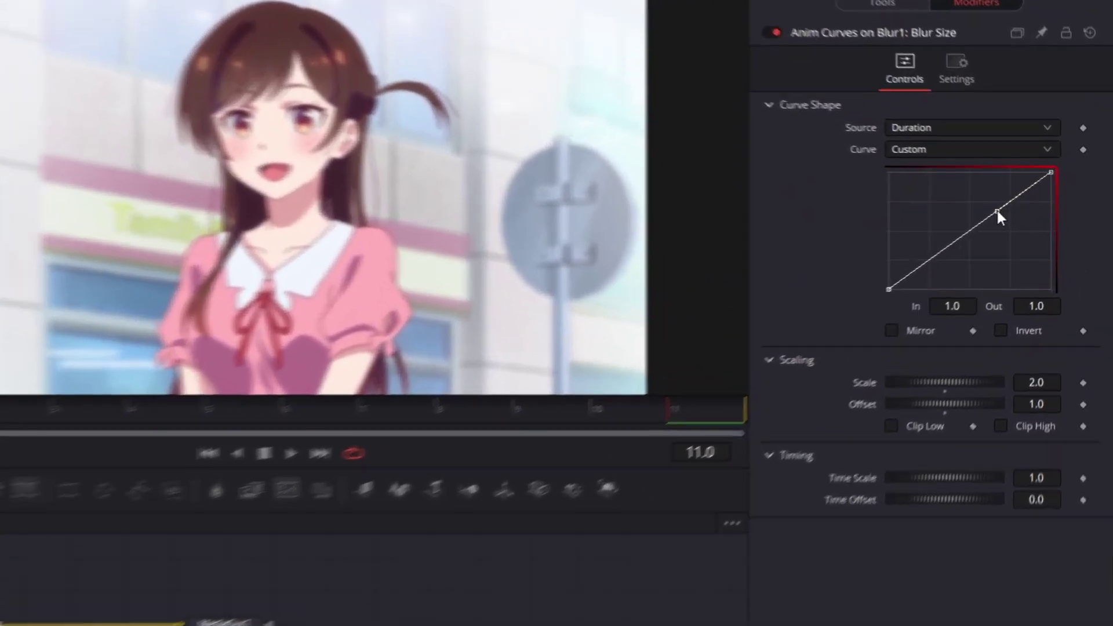
drag(1036, 211, 980, 190)
drag(787, 319, 950, 288)
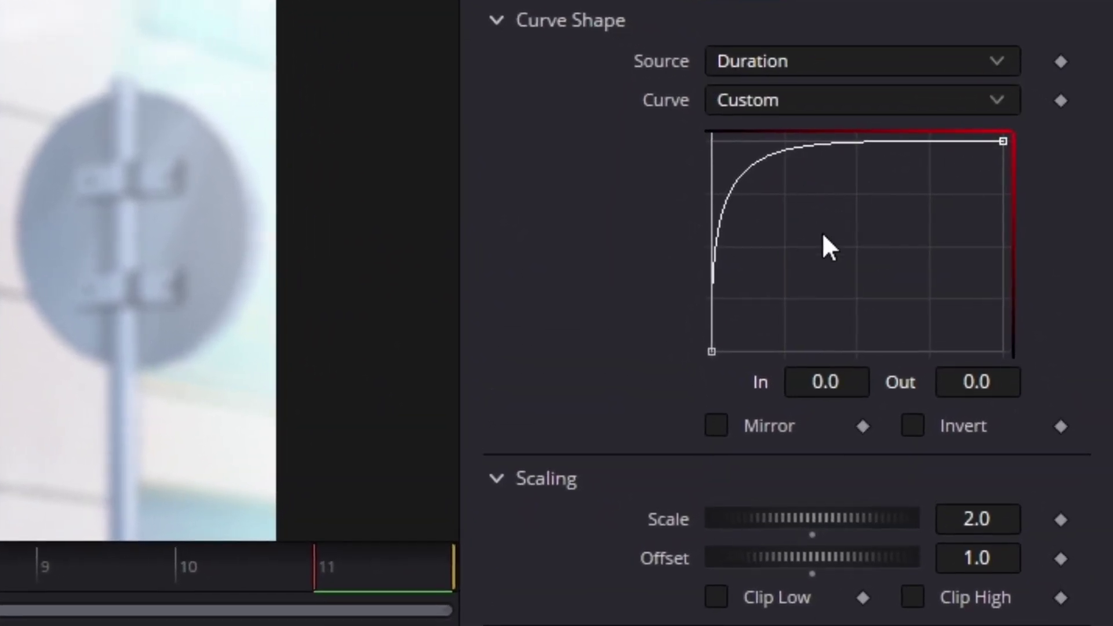
Adjust the custom curve's end point and handles, undoing once, into an S-shape ending at 0.5
drag(984, 147, 977, 342)
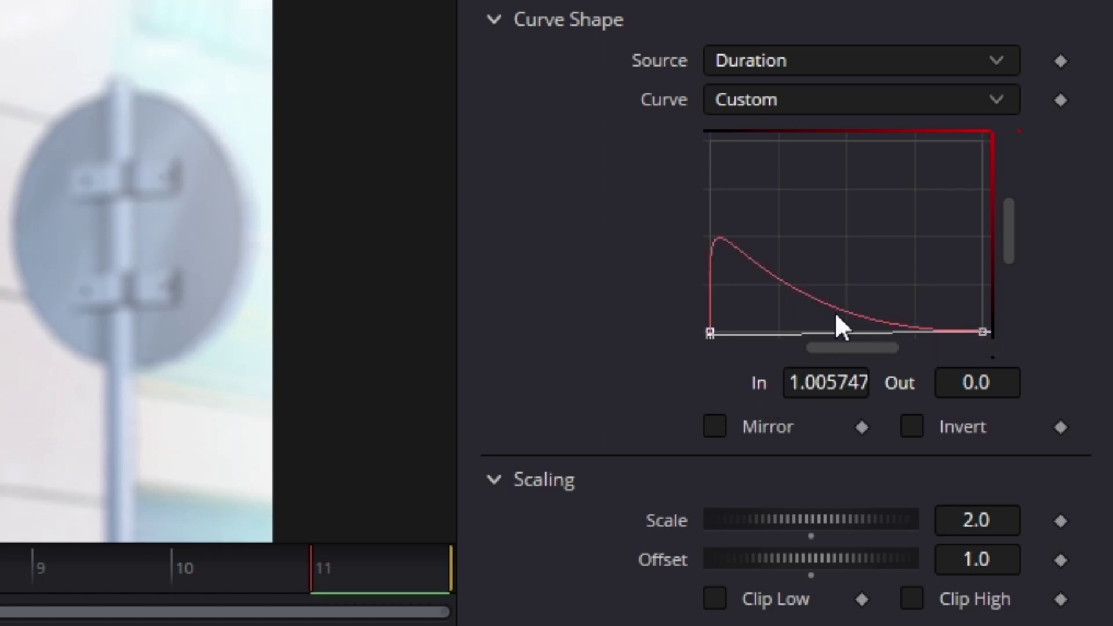
key(space)
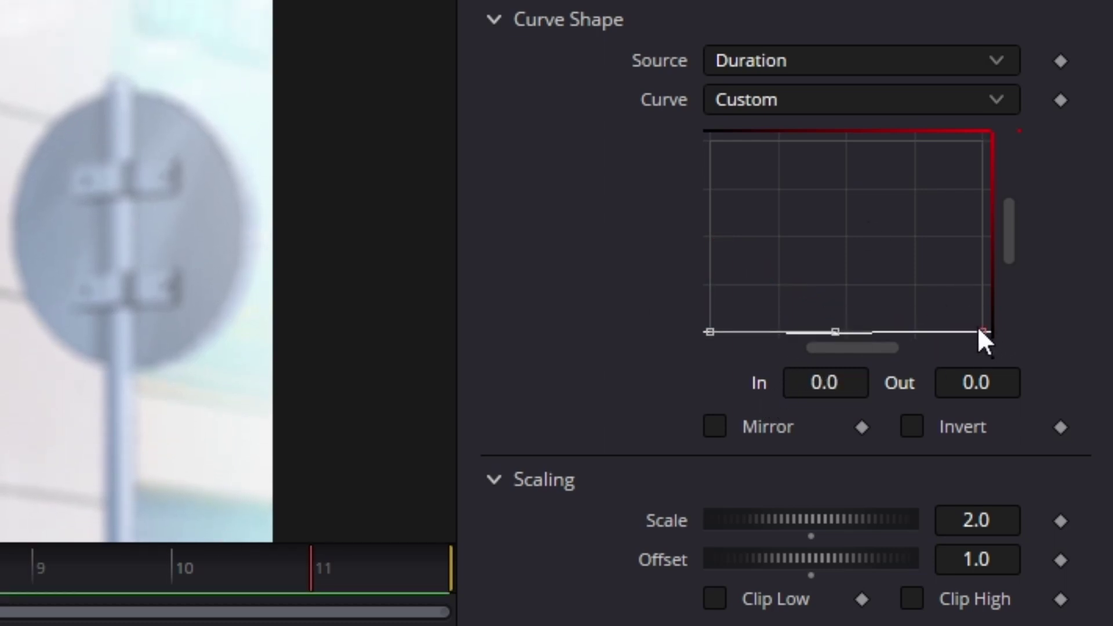
drag(979, 331, 808, 220)
drag(979, 330, 773, 230)
key(ctrl+z)
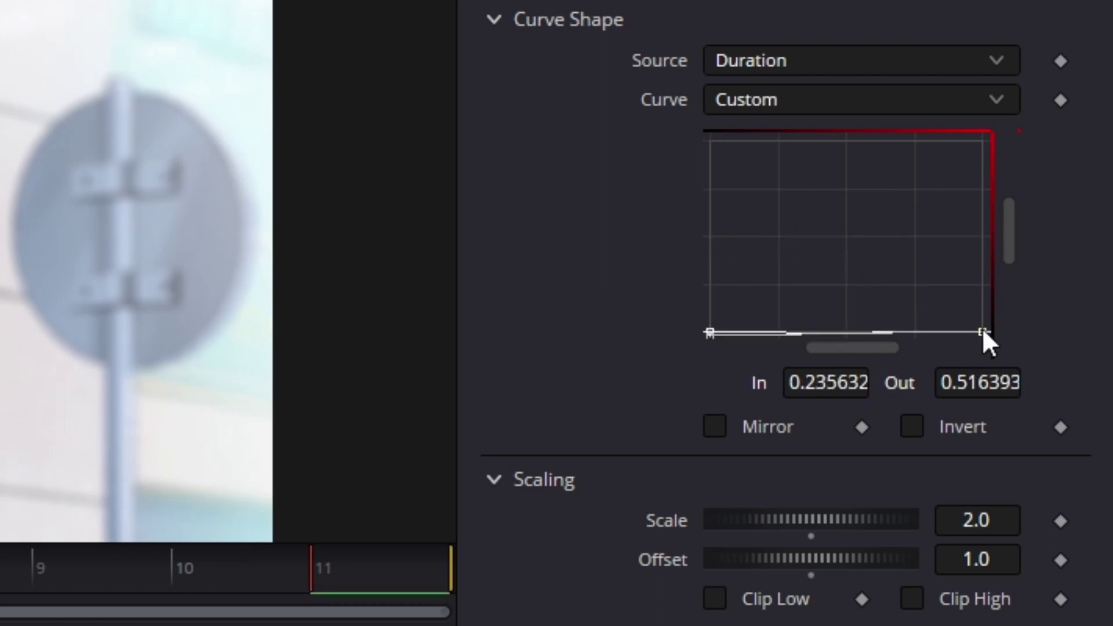
drag(982, 328, 974, 232)
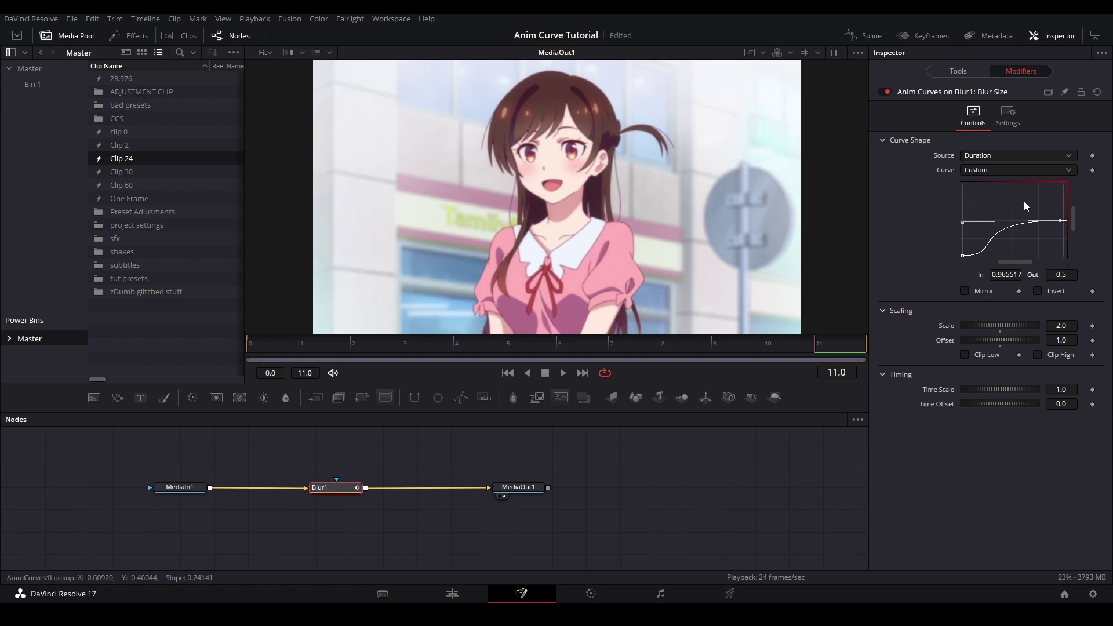
Play the clip from the start to preview the blur, then open the Spline editor
click(281, 349)
key(space)
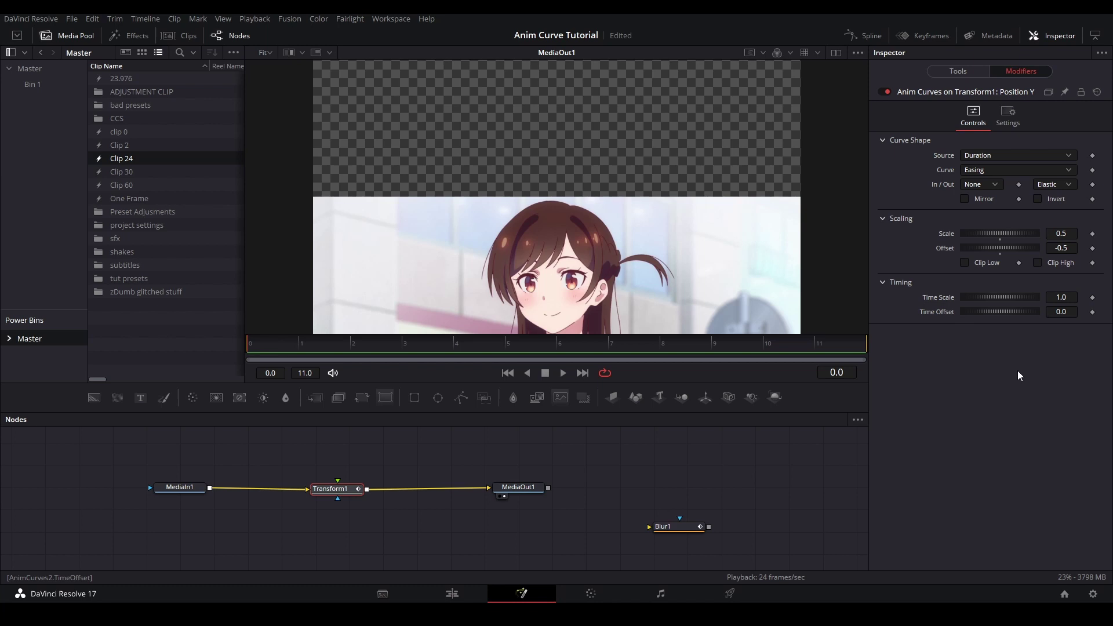
key(space)
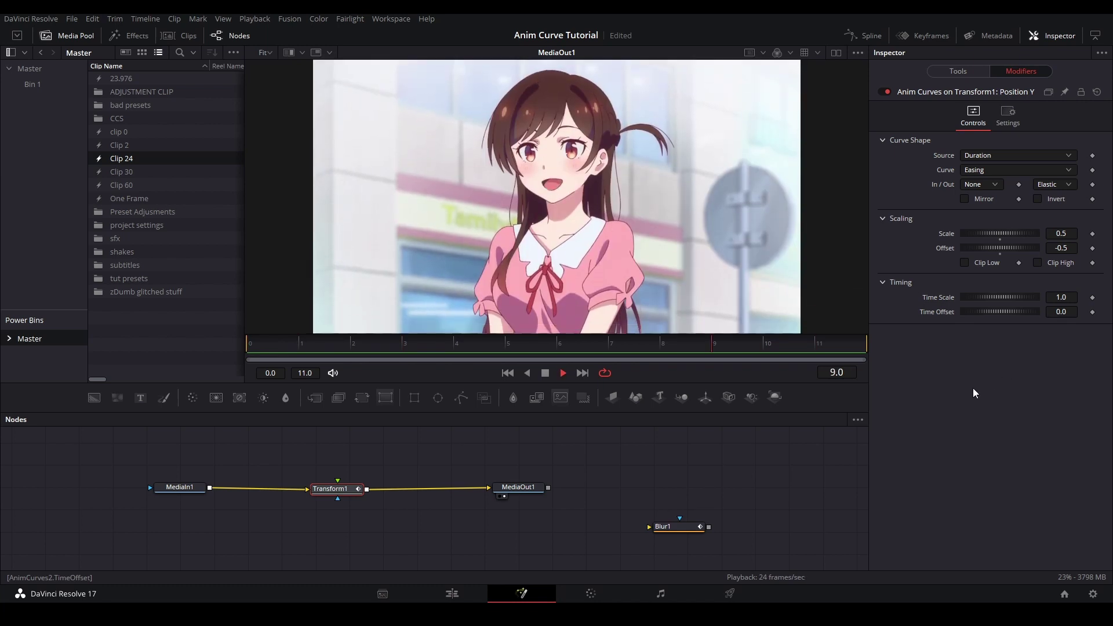
key(space)
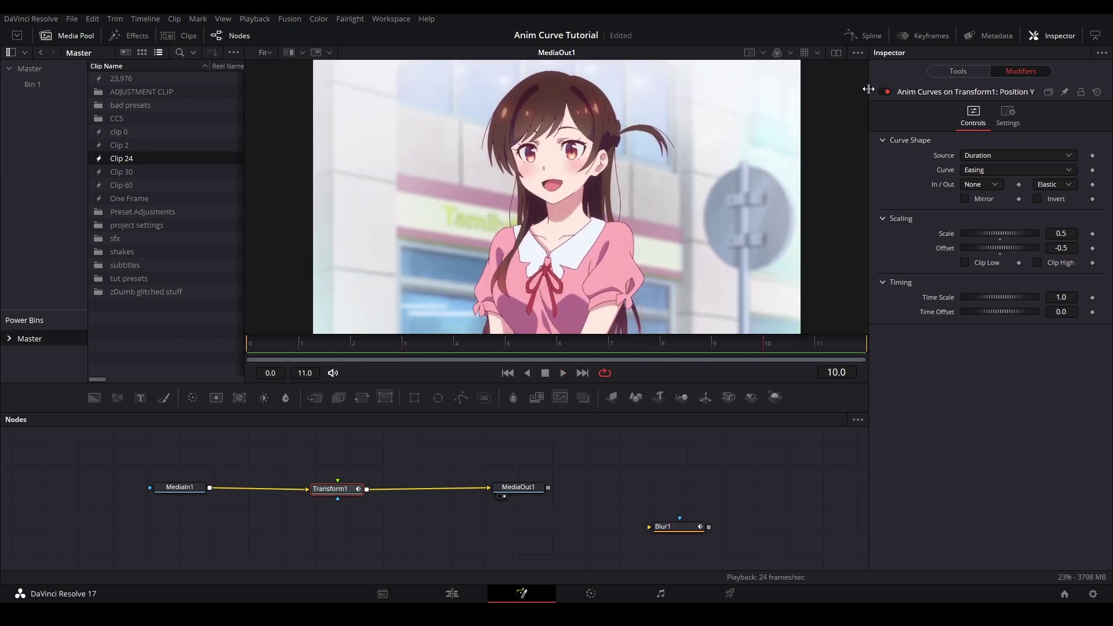
click(864, 33)
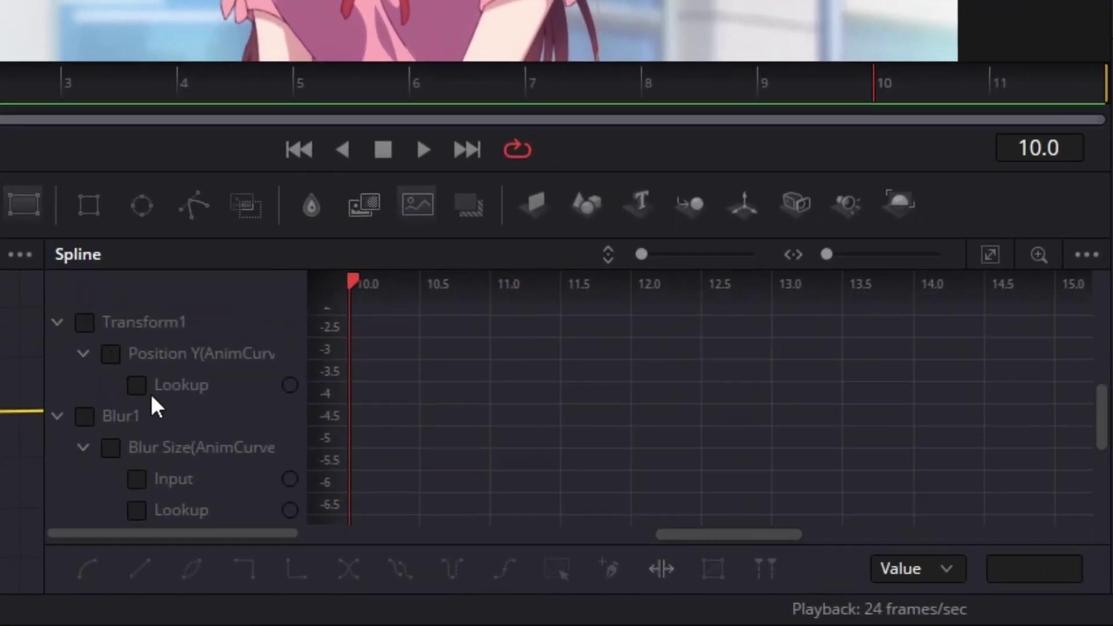
Plot Transform1's Position Y curve in the Spline graph and zoom it to fit
click(112, 355)
click(991, 256)
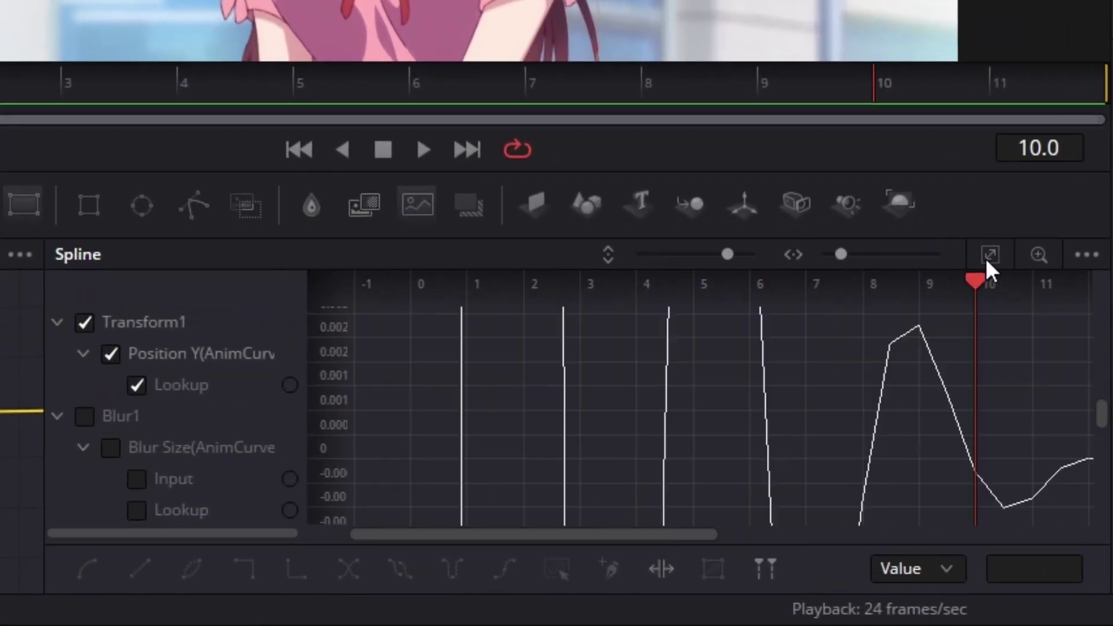
click(991, 255)
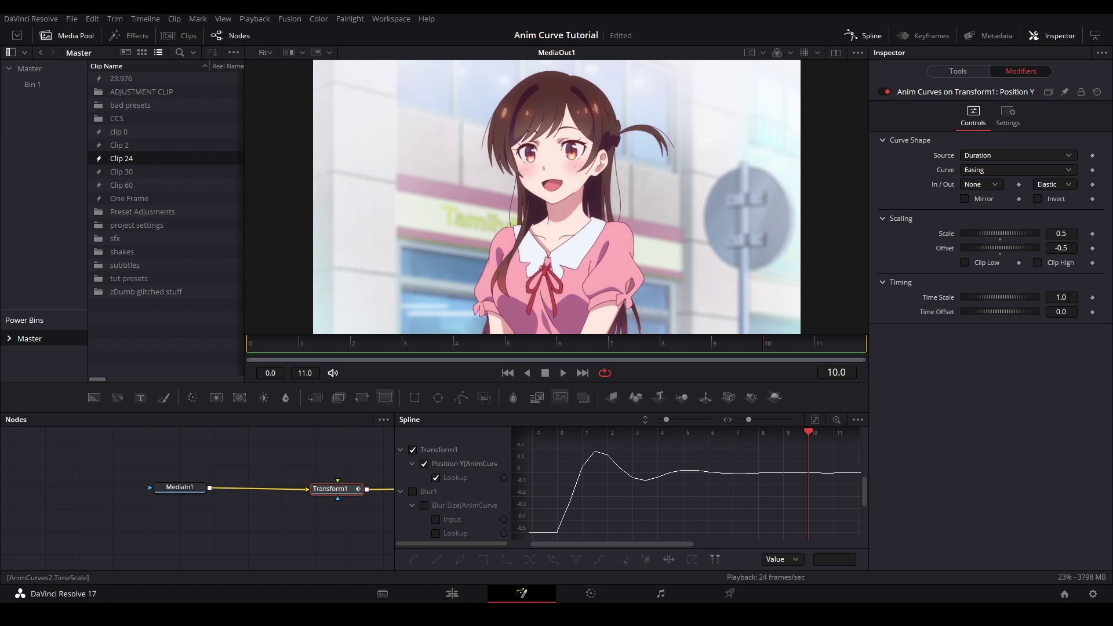
Stretch the curve's Time Scale to about 0.3, reset it to 1.0, then shift the curve later
drag(1069, 298, 660, 326)
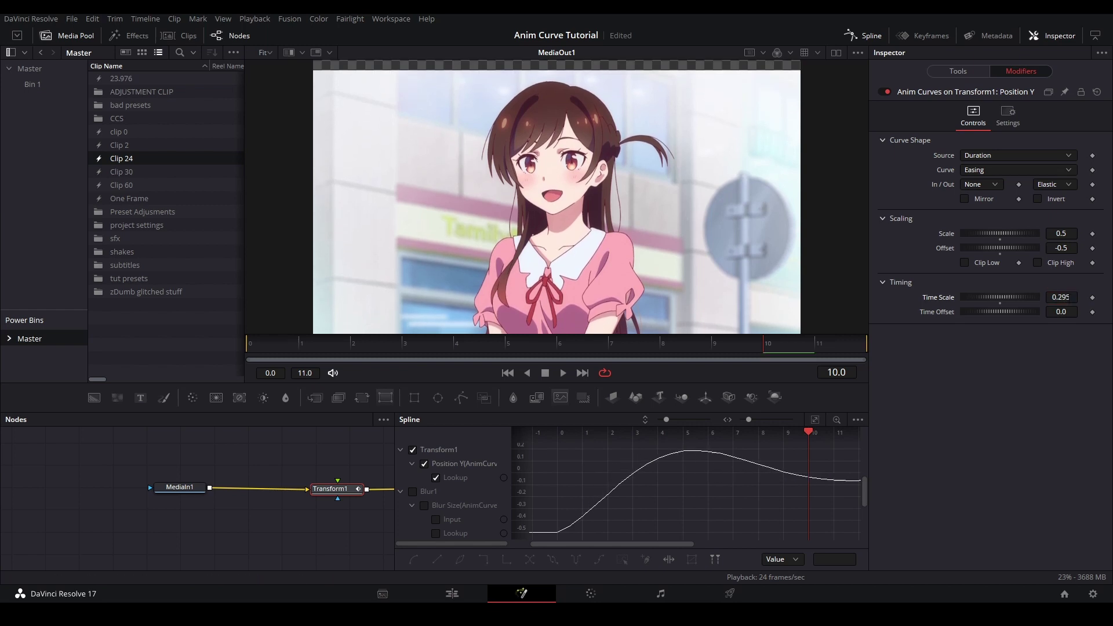
double_click(1000, 303)
mouse_move(1061, 312)
mouse_down()
mouse_move(1111, 312)
mouse_move(1050, 312)
mouse_up()
key(Right)
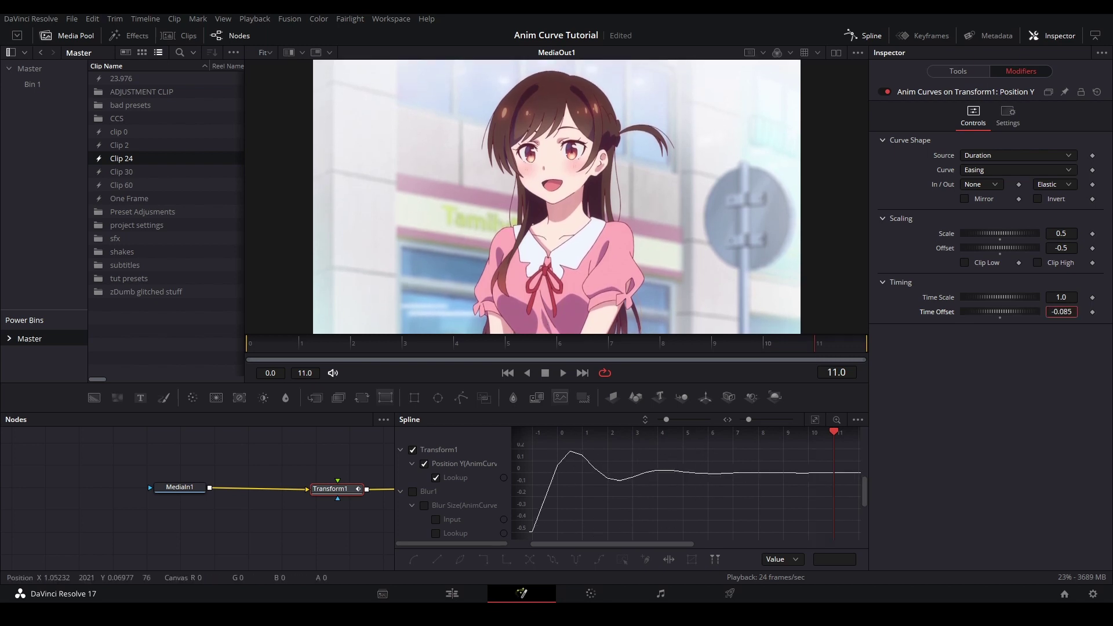
Shift the animation curve earlier and later in time, previewing playback through to the last frame
click(277, 347)
key(space)
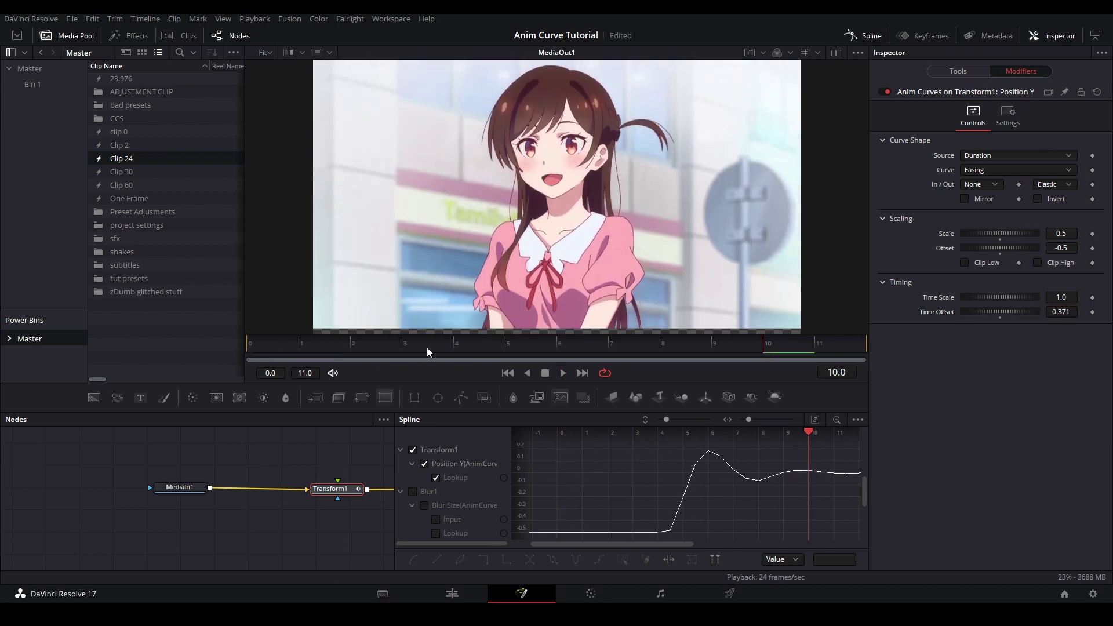
click(290, 345)
key(space)
click(817, 343)
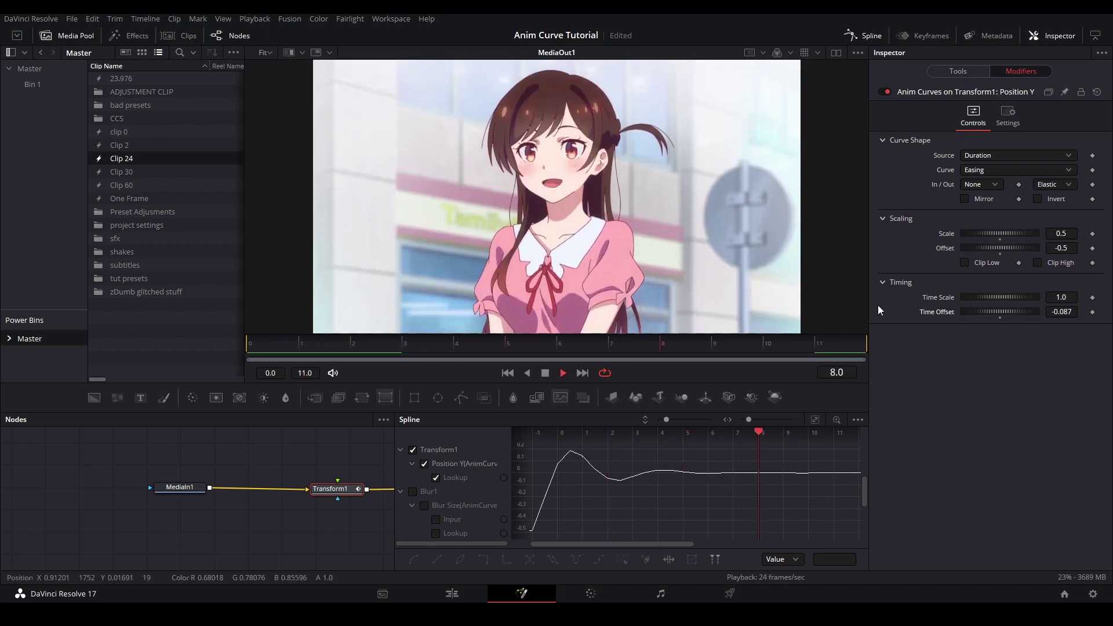
key(space)
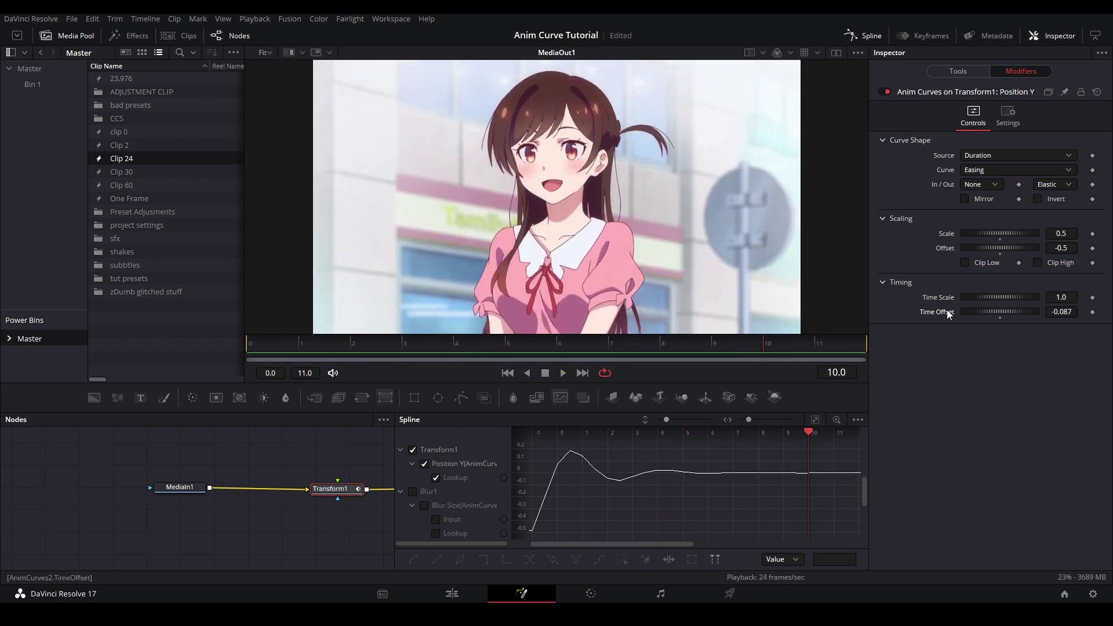
Reset Time Offset to 0.0, preview the animation, and toggle curve inversion on and back off
double_click(947, 312)
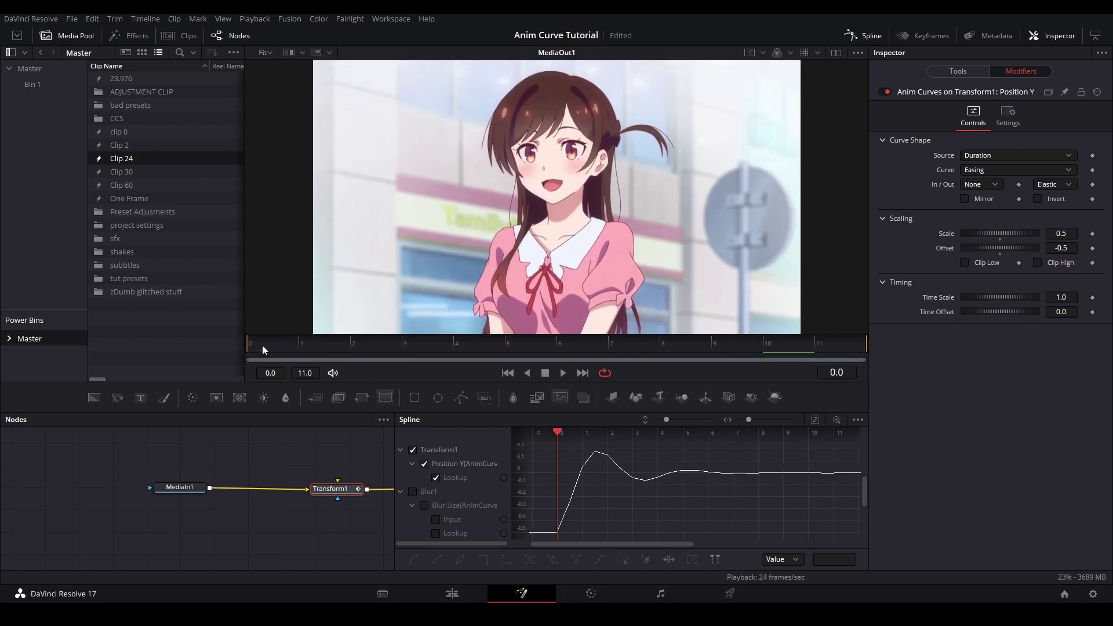
key(space)
key(space)
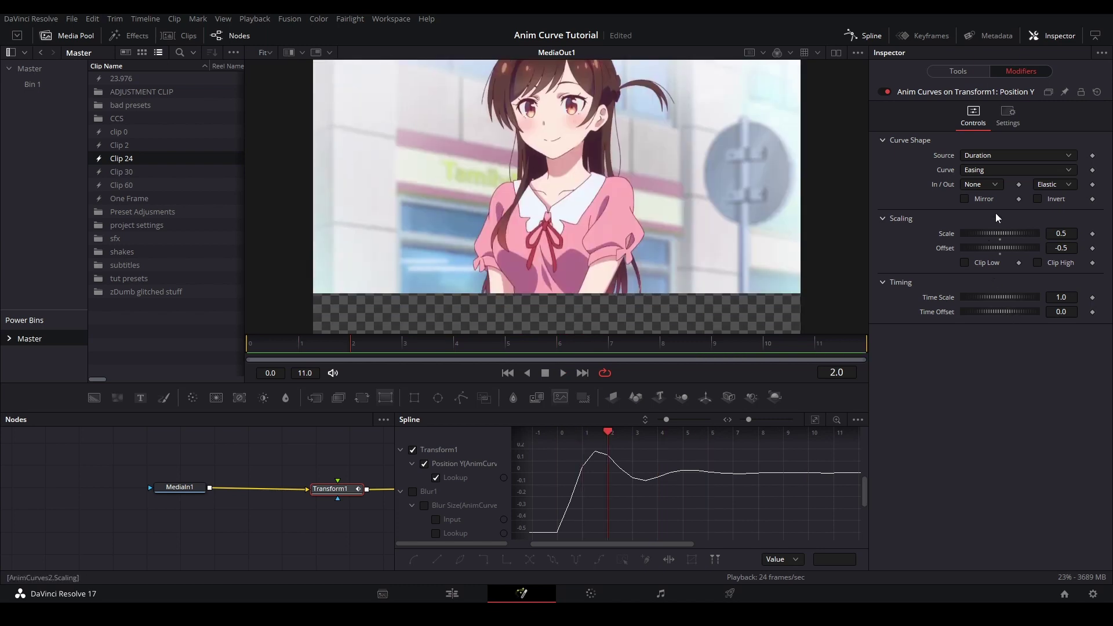
key(space)
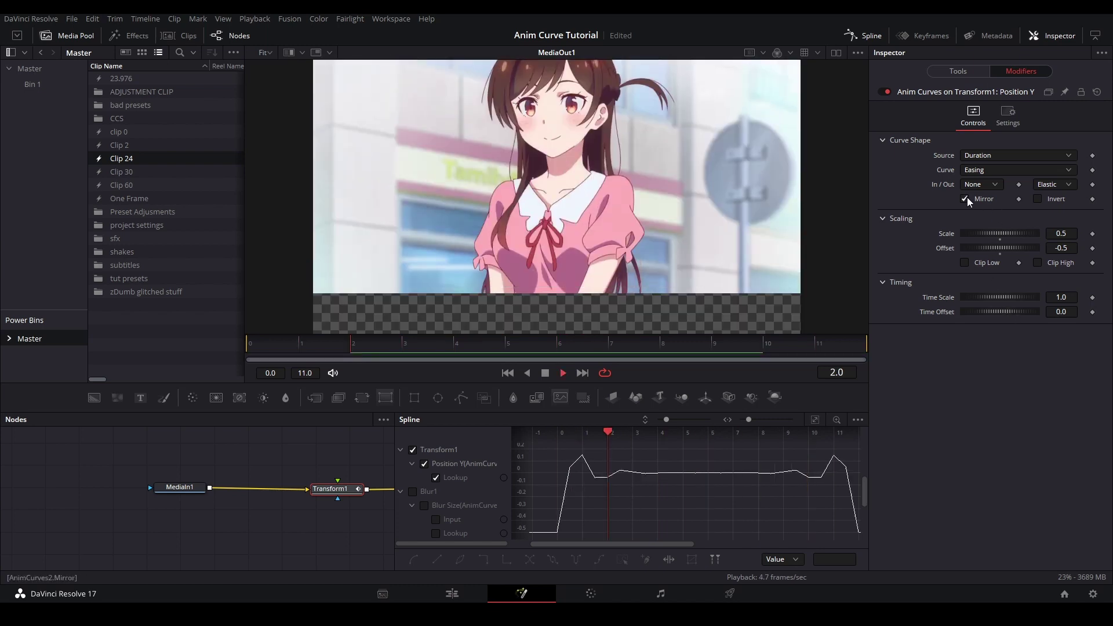
click(1038, 199)
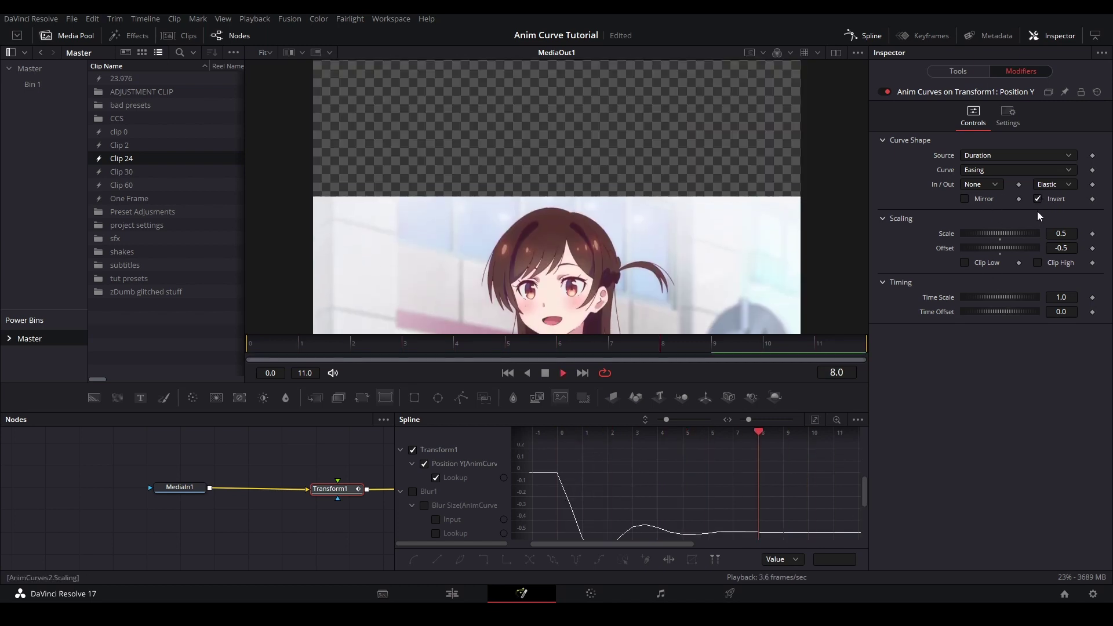
click(1038, 199)
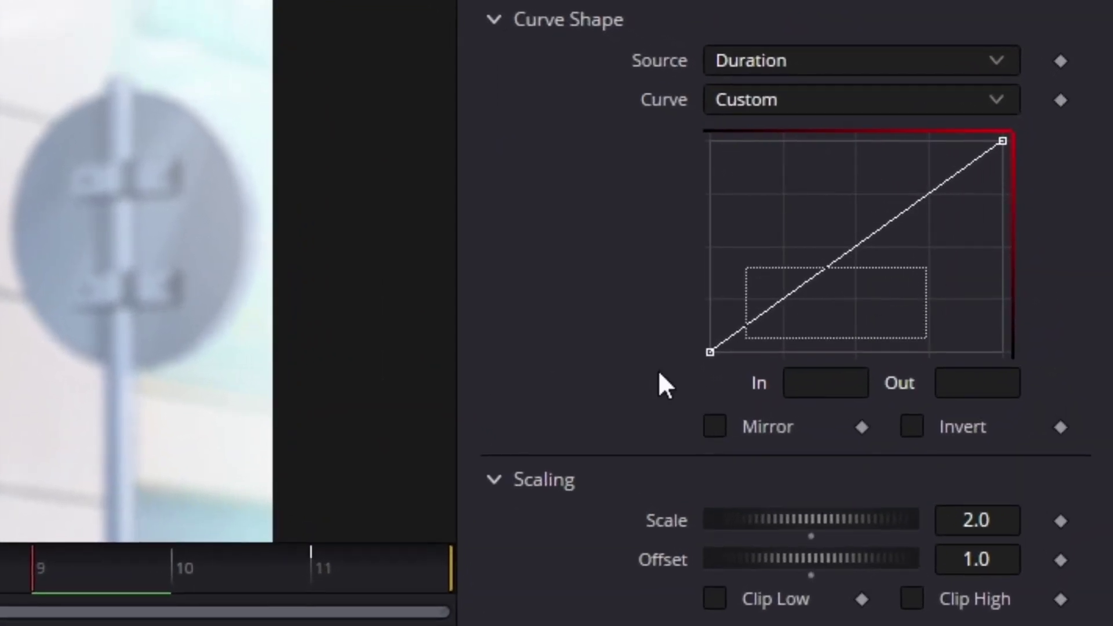
Shape the custom curve into an ease-out arc by pulling its start and end handles upward
drag(813, 282, 746, 189)
drag(813, 325, 1012, 127)
drag(908, 215, 810, 152)
Set the curve's Offset to 5.0 and Scale to -5.0
click(997, 560)
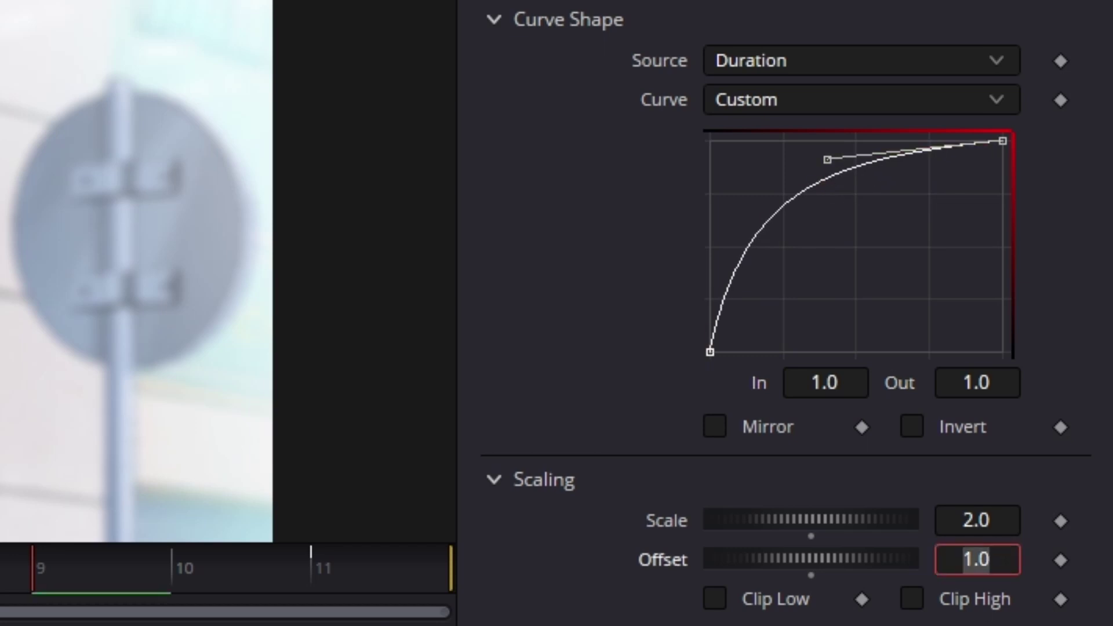
text(5)
key(Return)
click(977, 513)
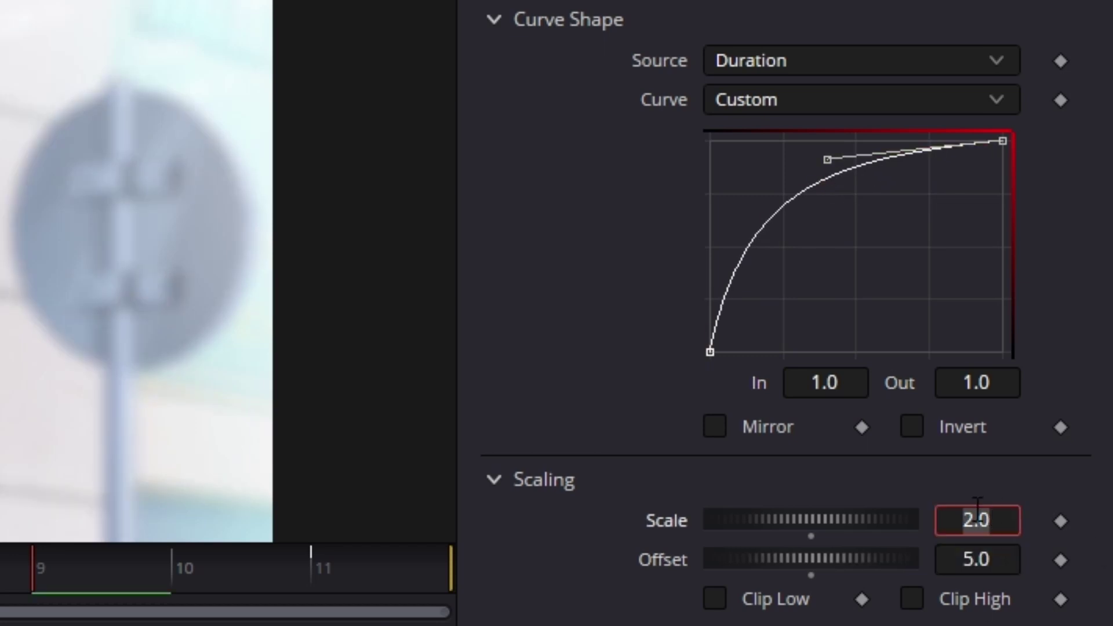
key(Return)
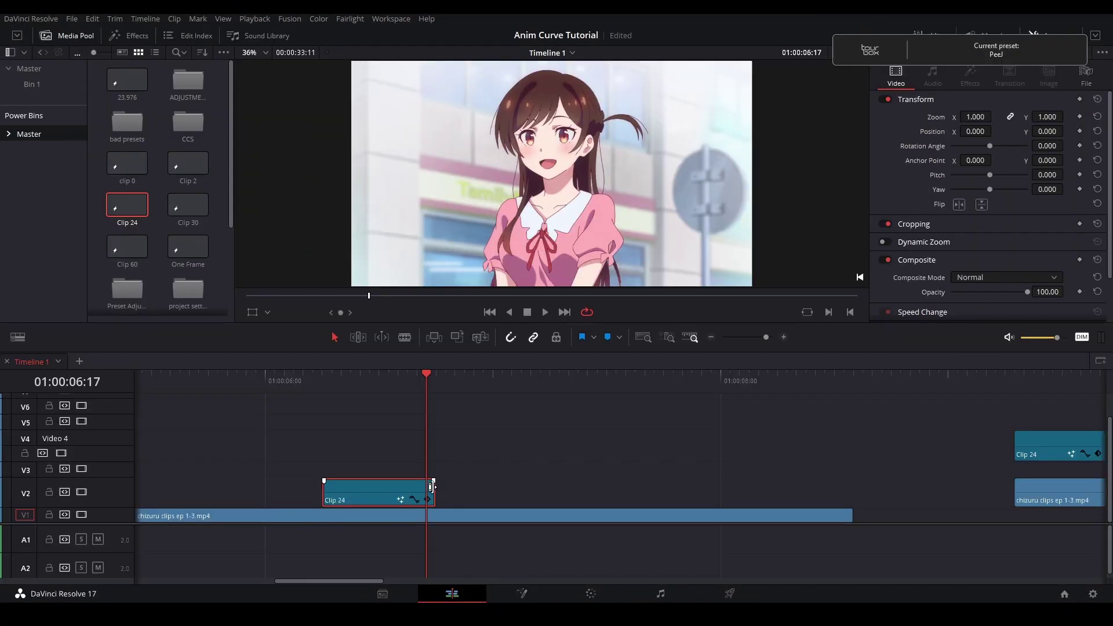
Lengthen Clip 24 on the timeline and play back the example blur effect
drag(432, 487, 691, 487)
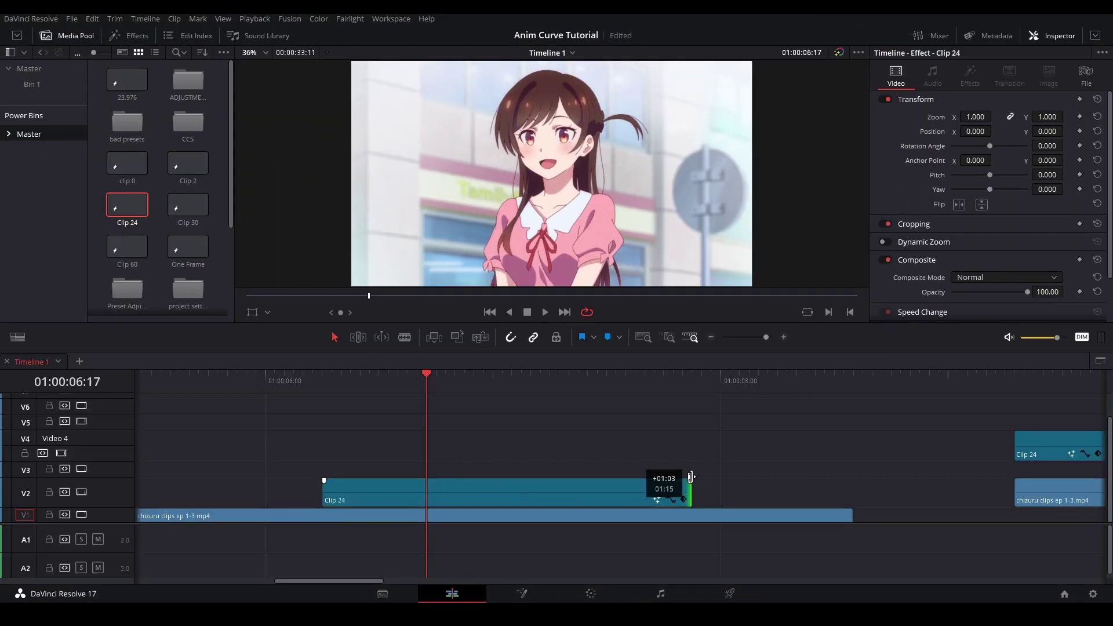
click(318, 371)
key(space)
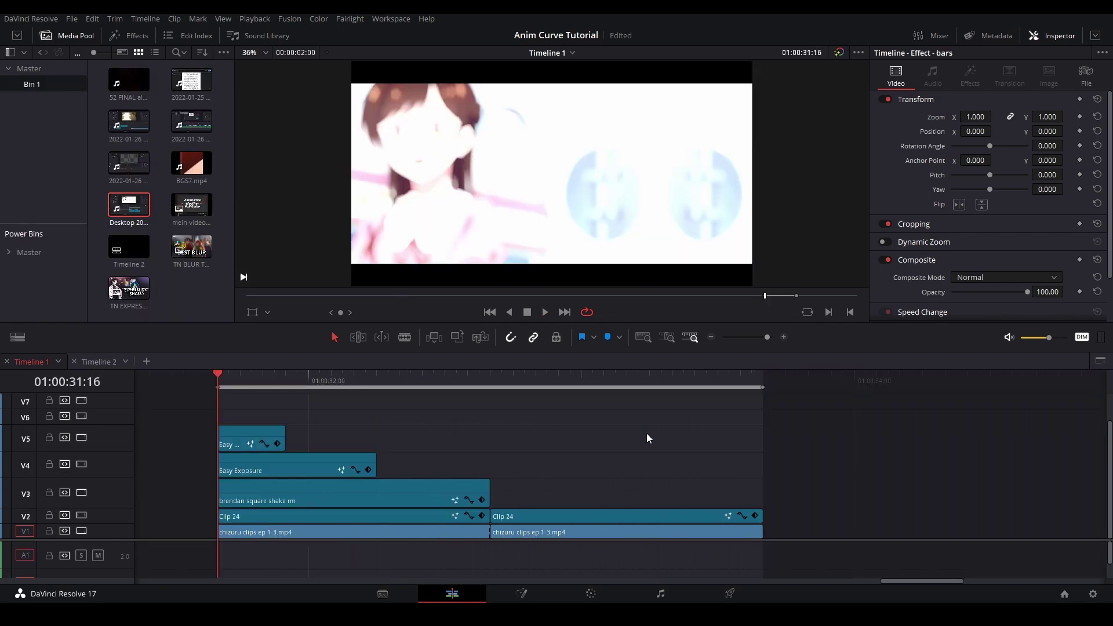
key(space)
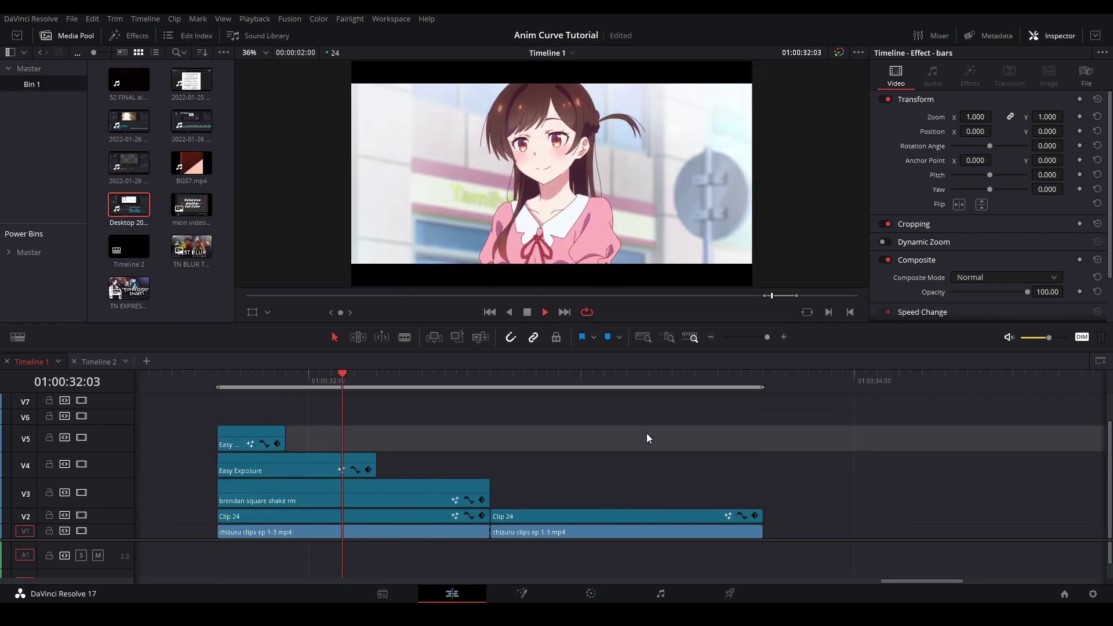
key(space)
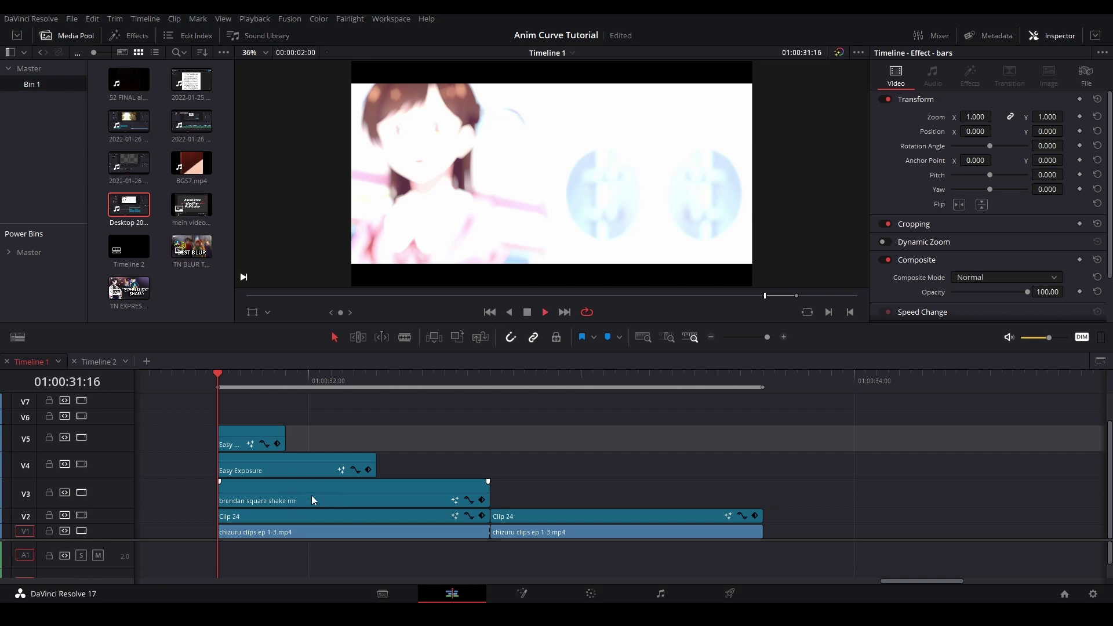
Select the Easy Exposure clip on V4 and show BrightnessContrast1's animation curve settings in Modifiers
click(236, 459)
key(space)
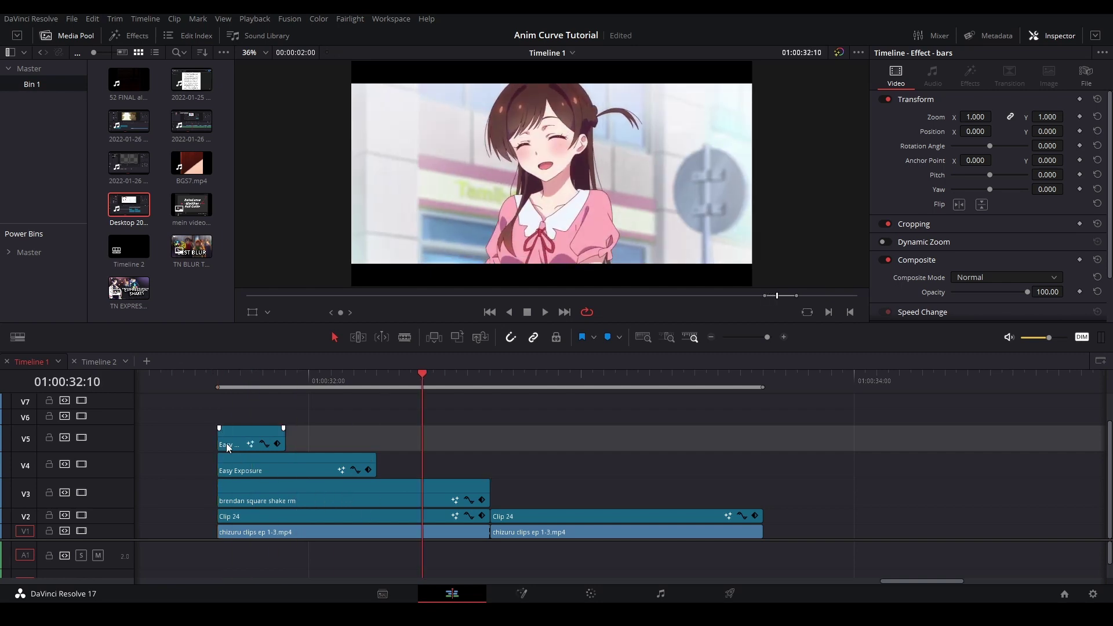
click(226, 386)
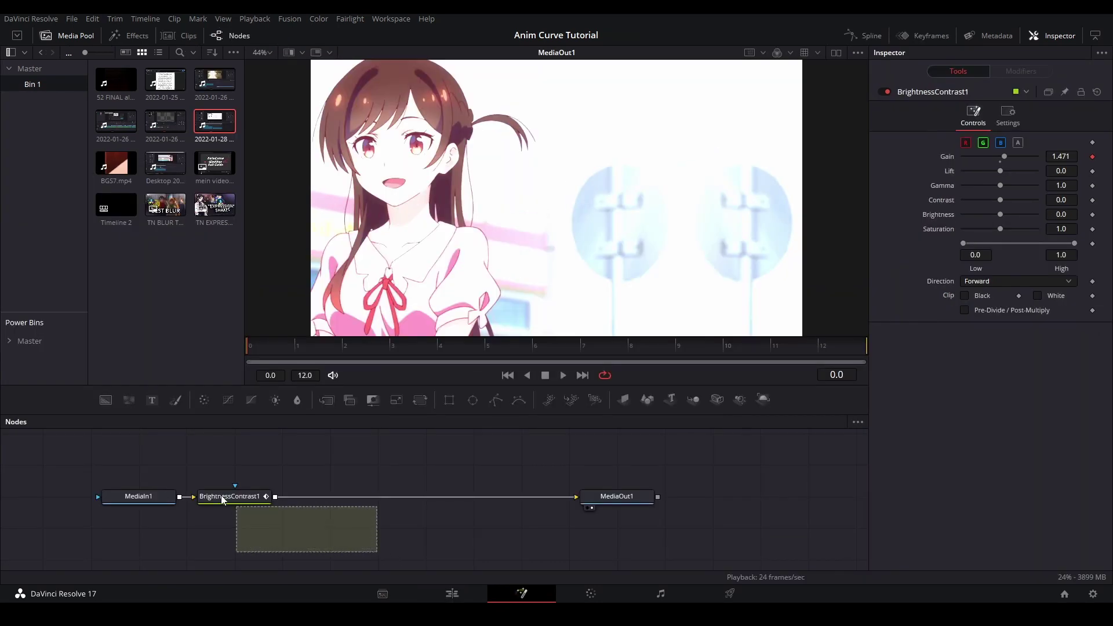
click(213, 496)
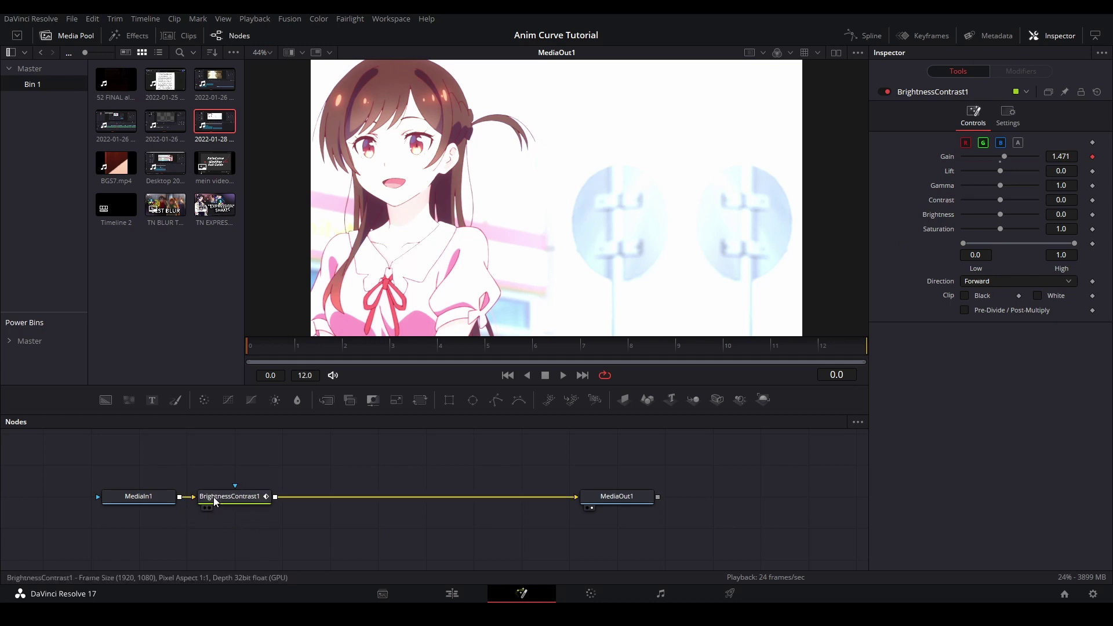
click(1019, 71)
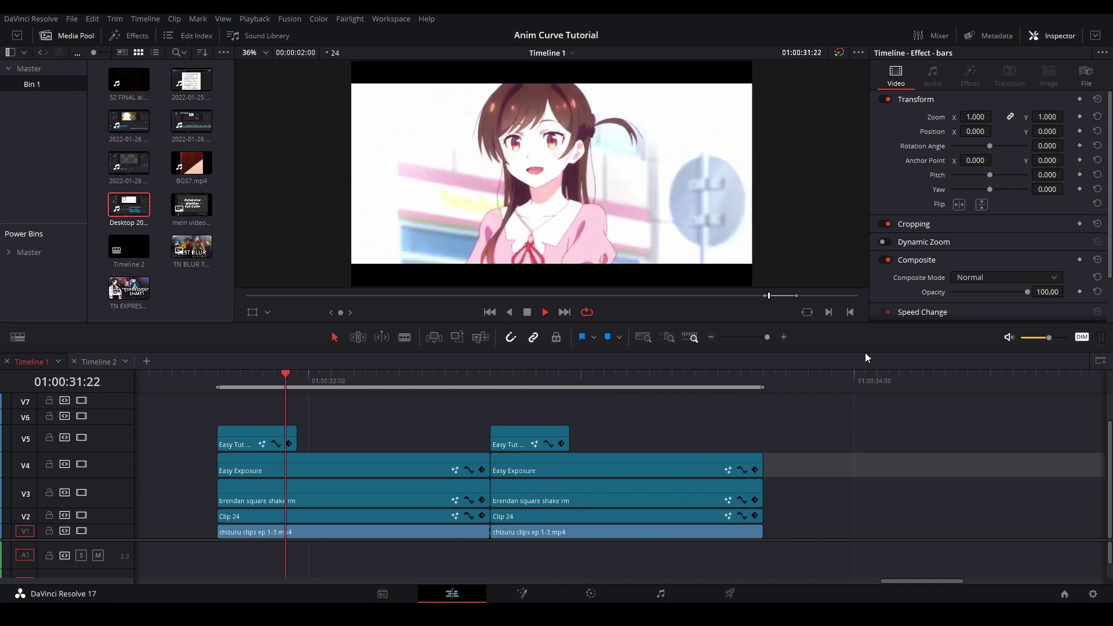
Trim the first Easy Exposure clip, copy it over the second, delete the leftover piece, and play
drag(486, 459, 363, 458)
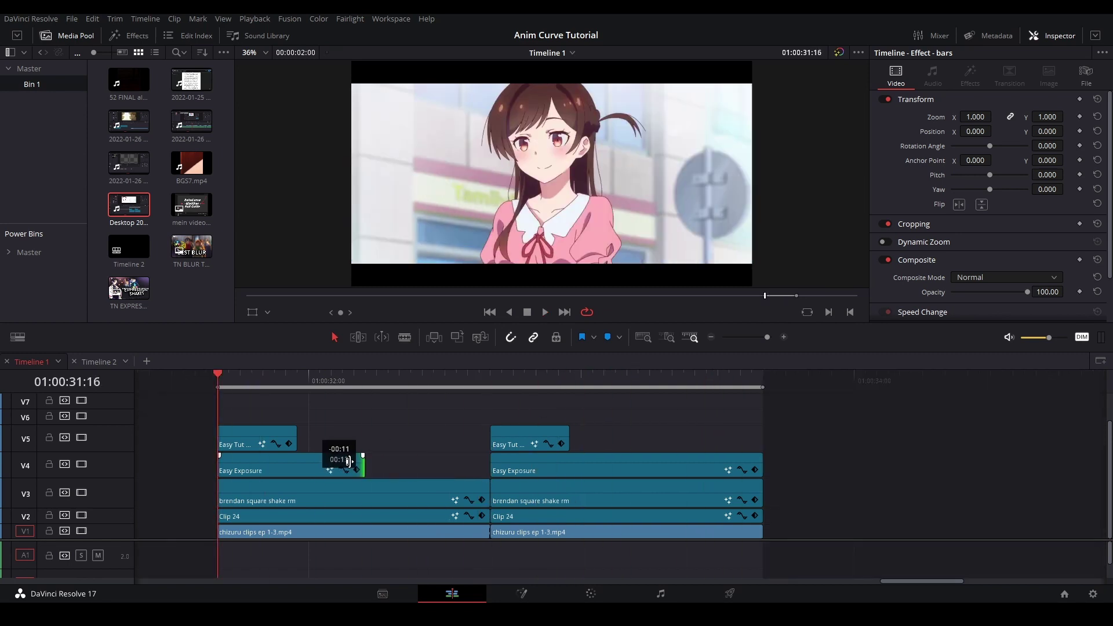
drag(249, 456, 519, 464)
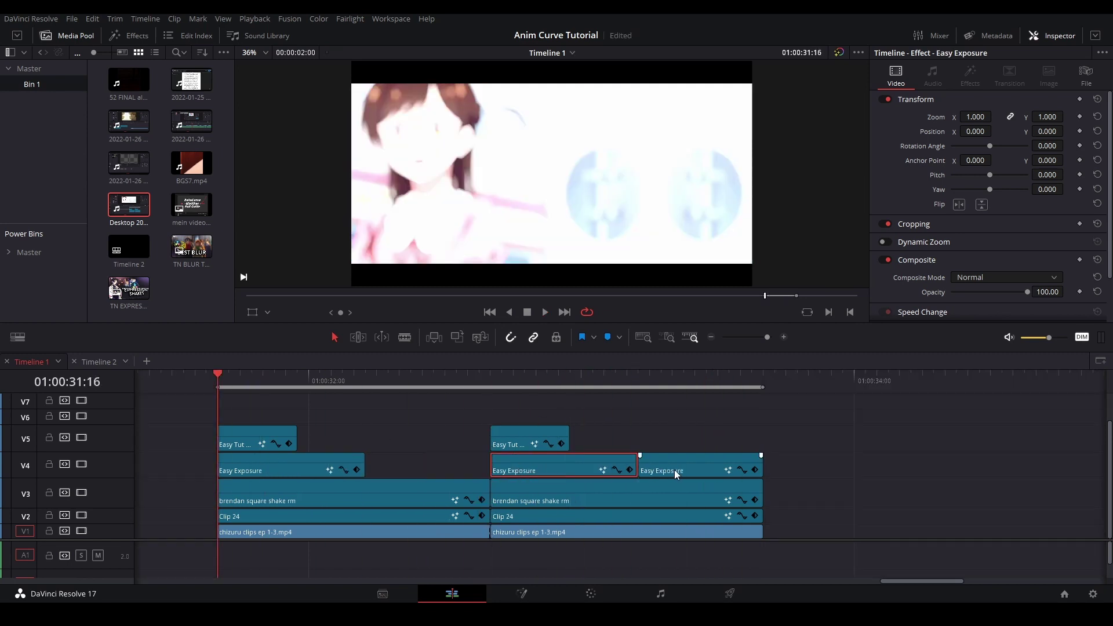
click(682, 461)
key(Delete)
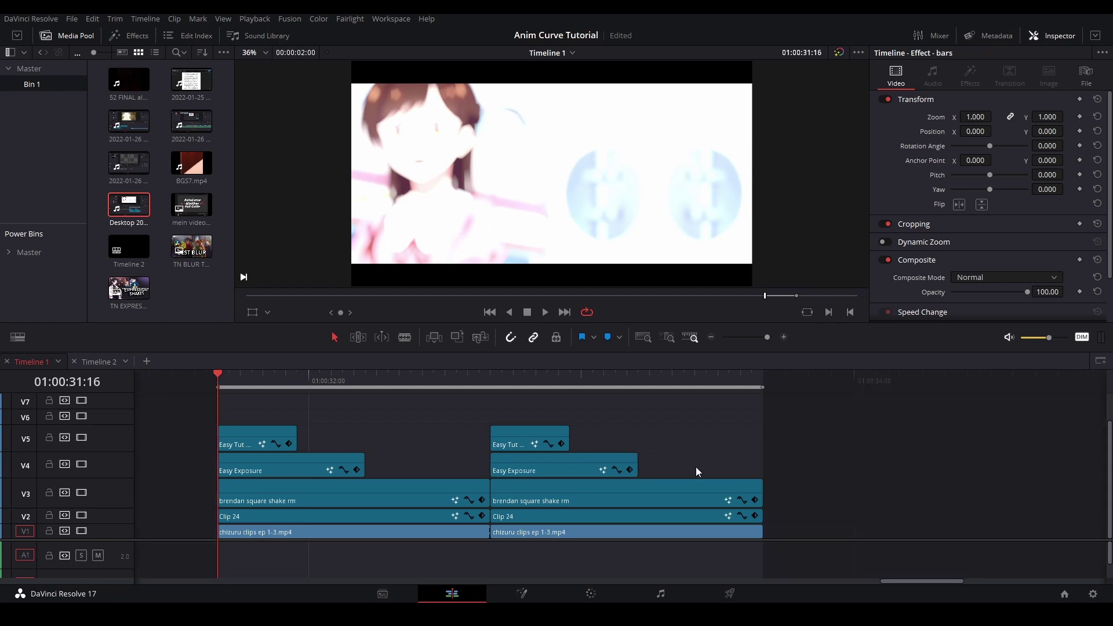
key(space)
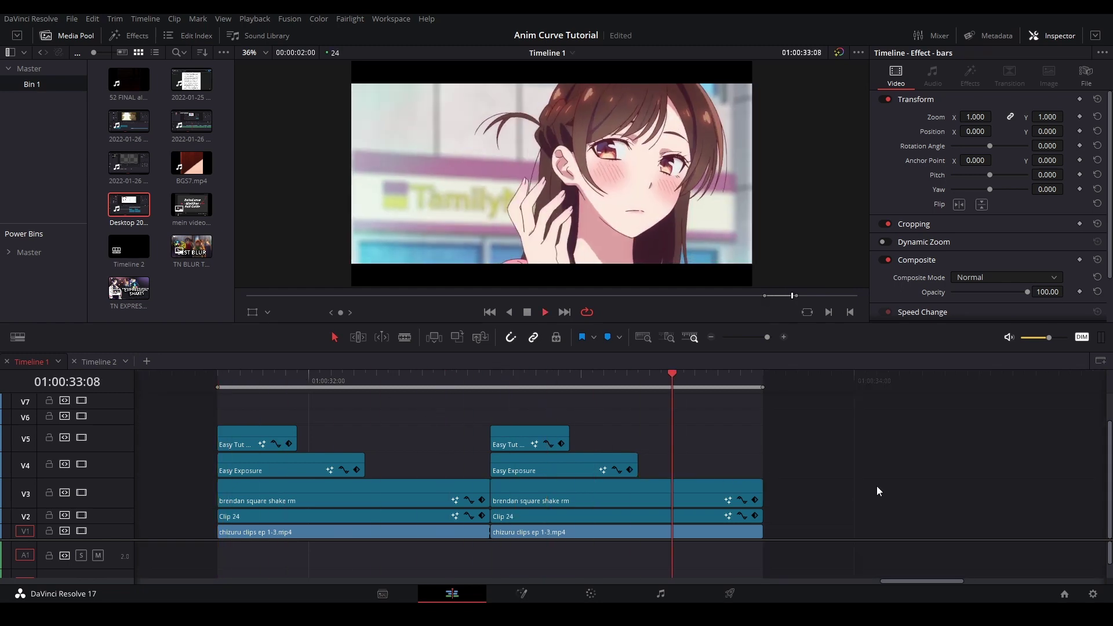